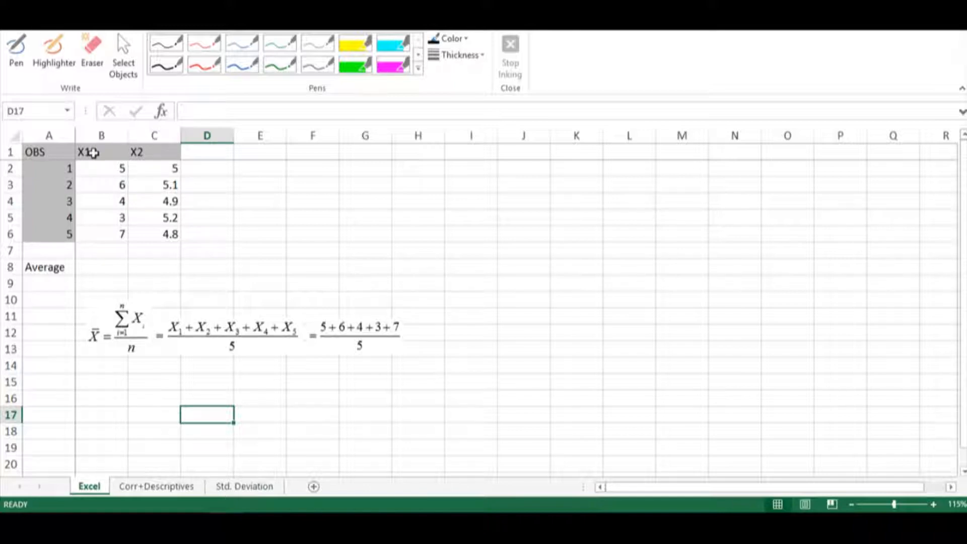
Examine the X1 and X2 data series and their observation numbers in the worksheet.
{"action": "left_click_drag", "start_coordinate": [93, 153], "coordinate": [97, 232]}
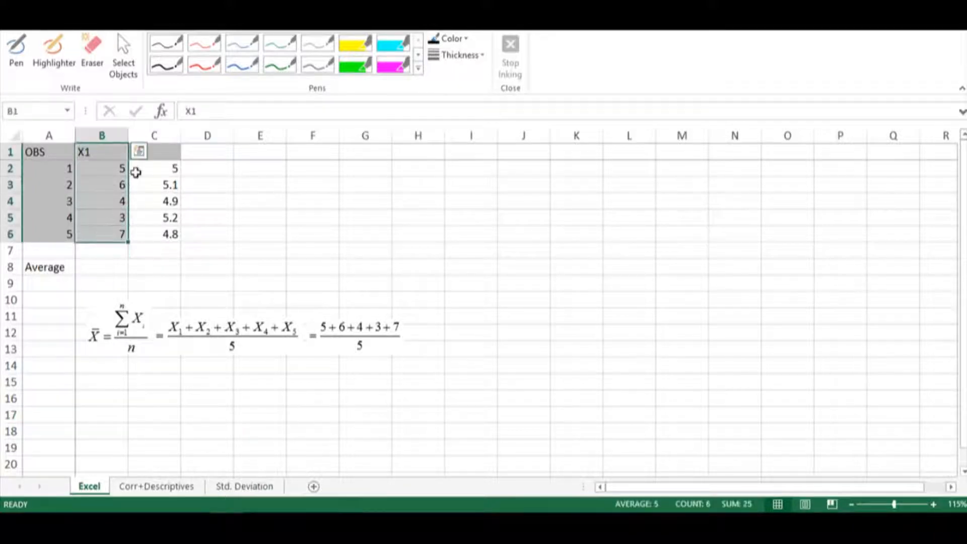
{"action": "left_click_drag", "start_coordinate": [162, 150], "coordinate": [168, 235]}
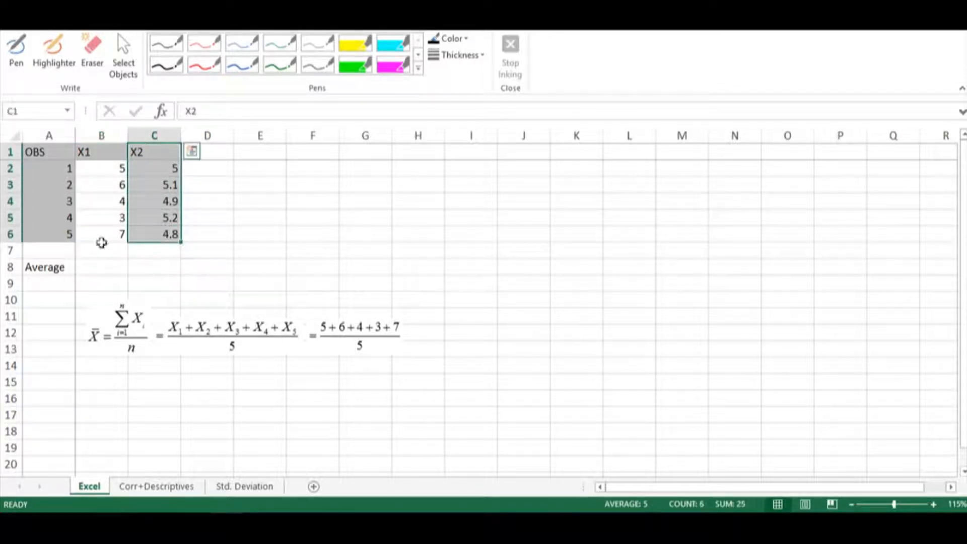
{"action": "left_click_drag", "start_coordinate": [58, 162], "coordinate": [60, 235]}
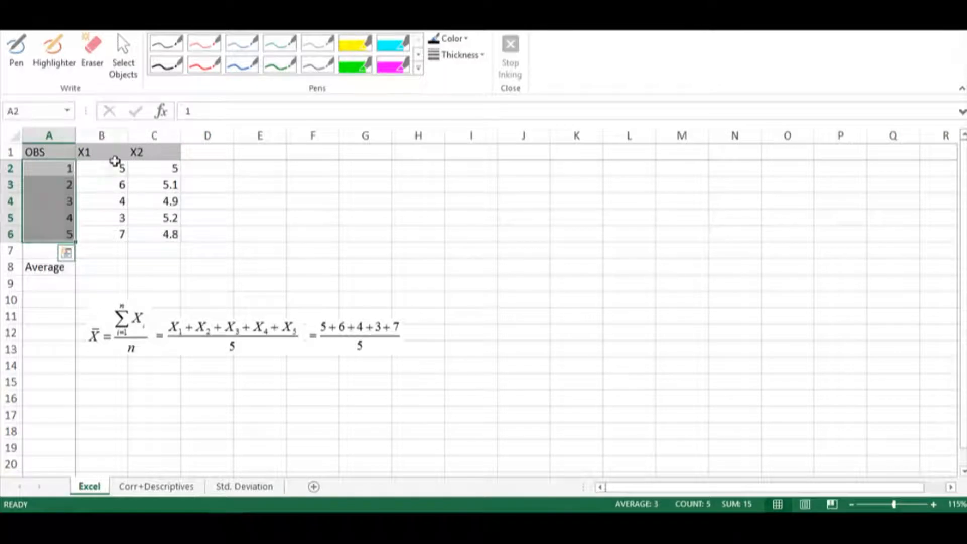
{"action": "left_click", "coordinate": [116, 166]}
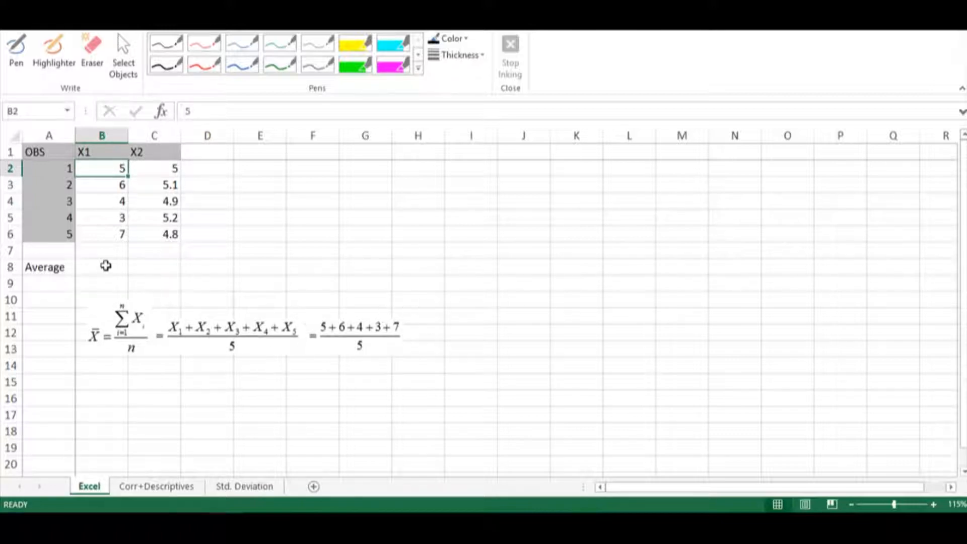
Calculate the average of the X1 values in cell B8 with =average(B2:B6).
{"action": "left_click", "coordinate": [105, 265]}
{"action": "type", "text": "="}
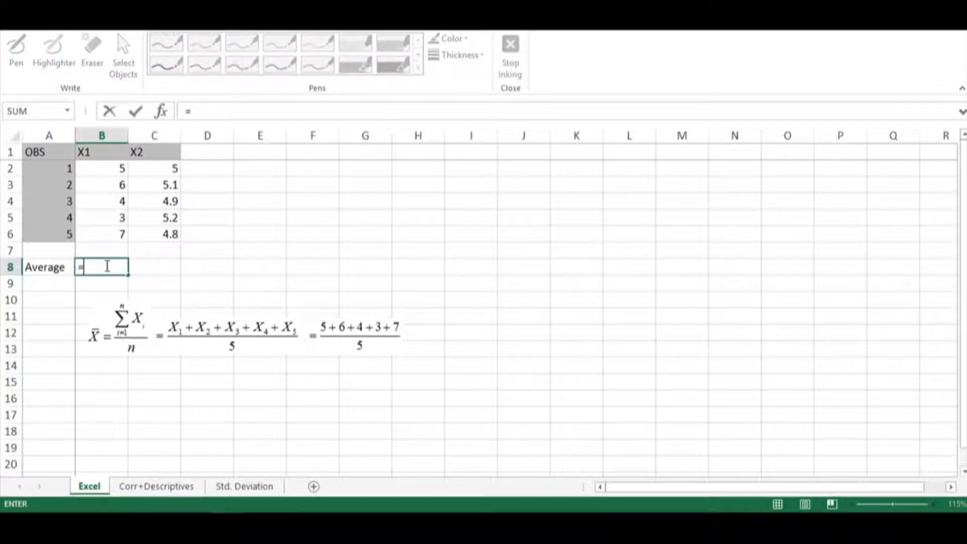
{"action": "type", "text": "average"}
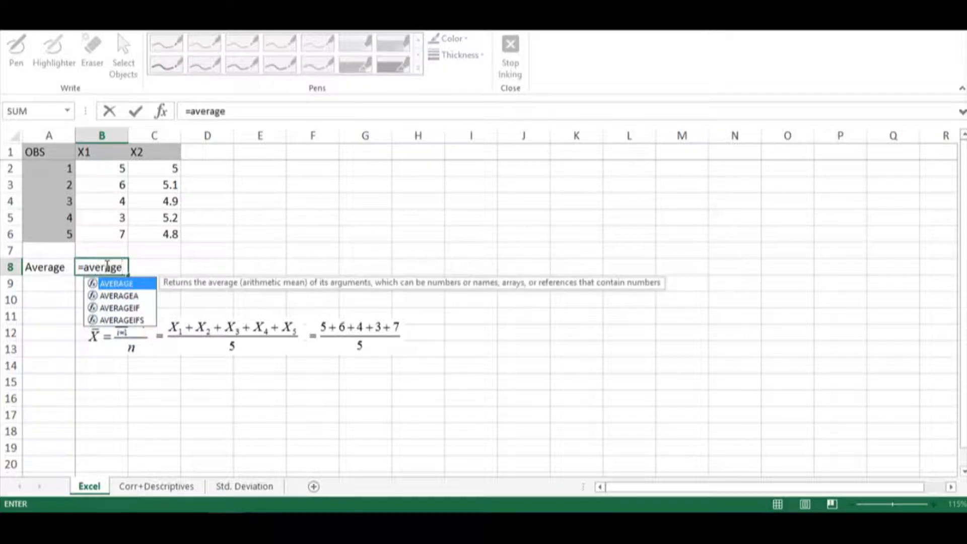
{"action": "type", "text": "("}
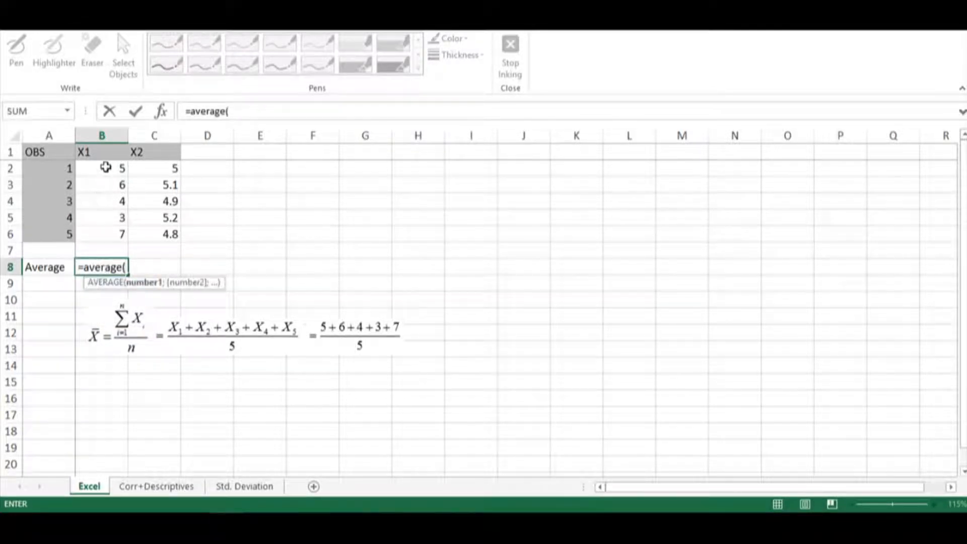
{"action": "left_click_drag", "start_coordinate": [105, 167], "coordinate": [107, 233]}
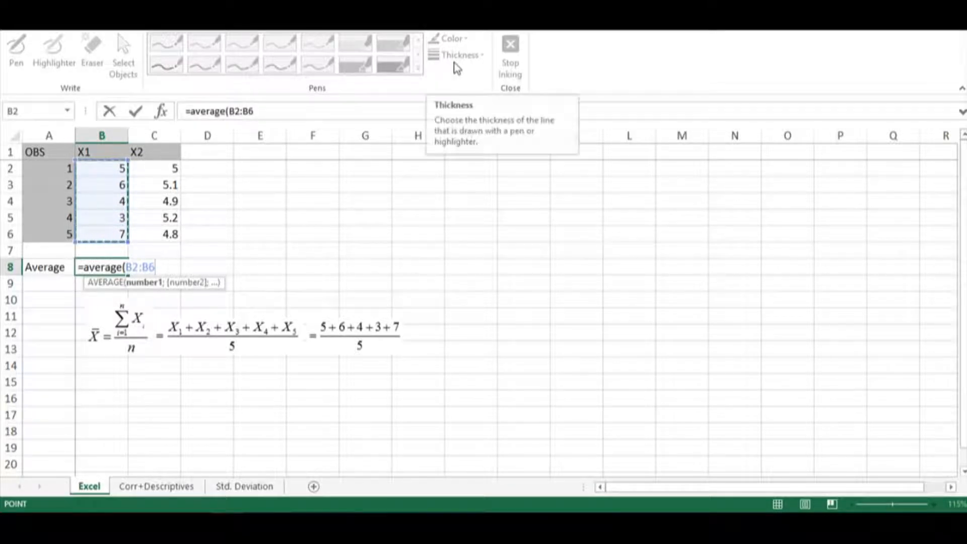
{"action": "type", "text": ")"}
{"action": "key", "text": "Return"}
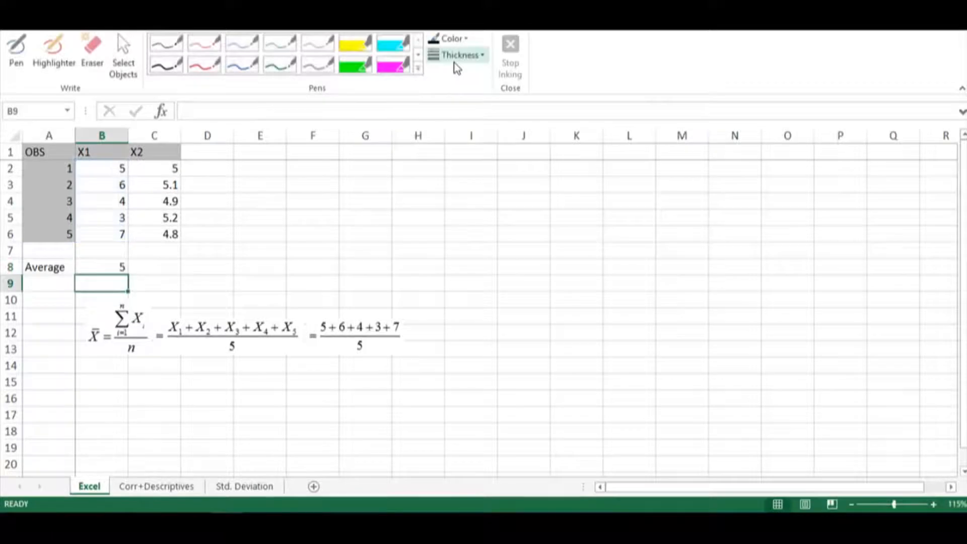
Draw a pair of chart axes in black ink beside the data, labelling the vertical axis X and the horizontal one Obs.
{"action": "left_click", "coordinate": [170, 70]}
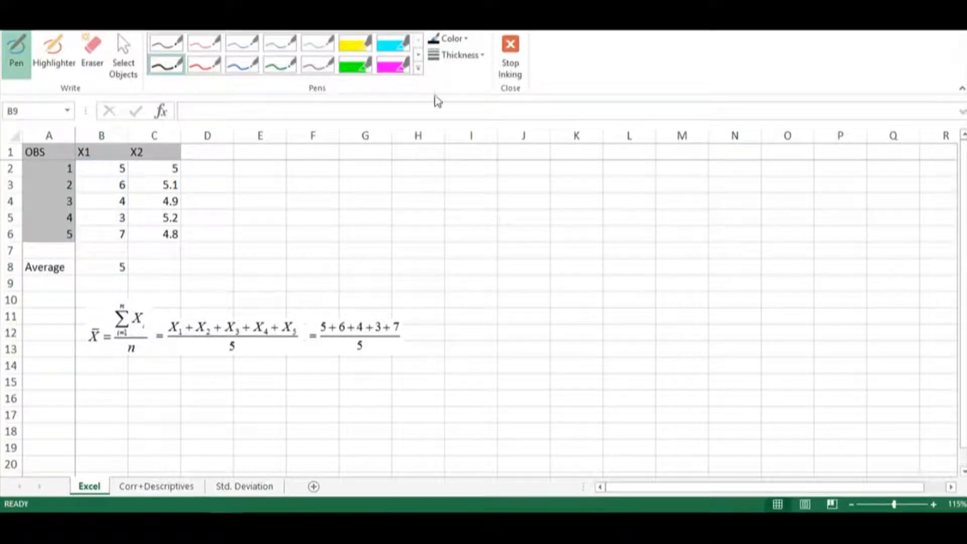
{"action": "mouse_move", "coordinate": [500, 162]}
{"action": "left_mouse_down"}
{"action": "mouse_move", "coordinate": [500, 287]}
{"action": "mouse_move", "coordinate": [660, 282]}
{"action": "mouse_move", "coordinate": [678, 290]}
{"action": "left_mouse_up"}
{"action": "left_click_drag", "start_coordinate": [481, 173], "coordinate": [496, 177]}
{"action": "left_click_drag", "start_coordinate": [659, 289], "coordinate": [697, 302]}
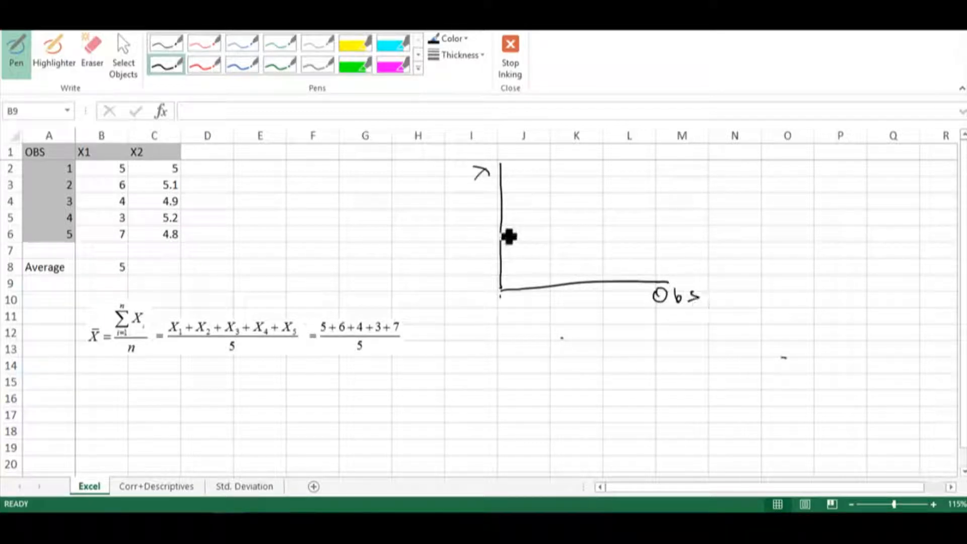
Mark the mean on the sketched vertical axis, label it X̄=5 and draw a horizontal line across from it.
{"action": "left_click_drag", "start_coordinate": [502, 230], "coordinate": [472, 237]}
{"action": "mouse_move", "coordinate": [471, 227]}
{"action": "left_mouse_down"}
{"action": "mouse_move", "coordinate": [461, 234]}
{"action": "mouse_move", "coordinate": [467, 222]}
{"action": "mouse_move", "coordinate": [483, 227]}
{"action": "left_mouse_up"}
{"action": "left_click_drag", "start_coordinate": [476, 231], "coordinate": [484, 231]}
{"action": "left_click_drag", "start_coordinate": [492, 222], "coordinate": [494, 234]}
{"action": "left_click_drag", "start_coordinate": [493, 221], "coordinate": [658, 225]}
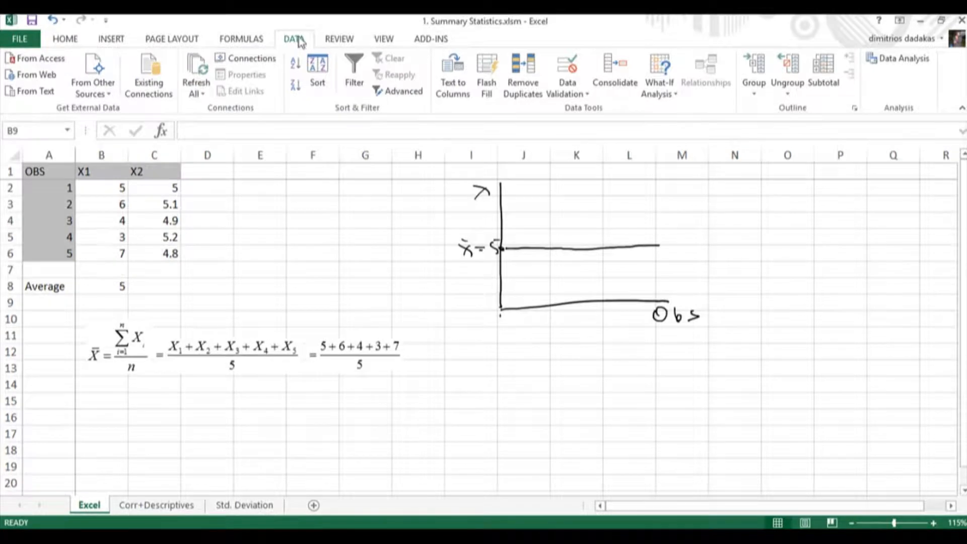
{"action": "left_click", "coordinate": [893, 62]}
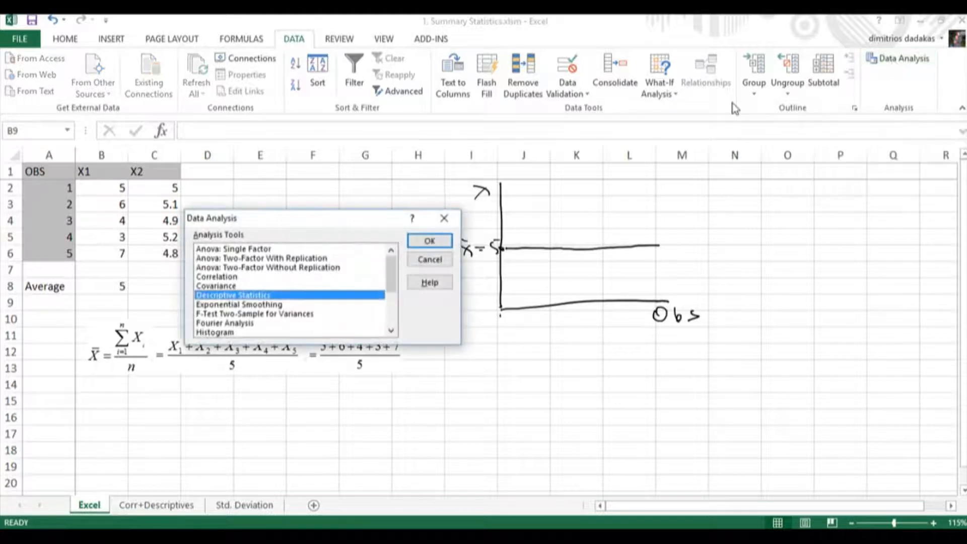
{"action": "left_click", "coordinate": [235, 286]}
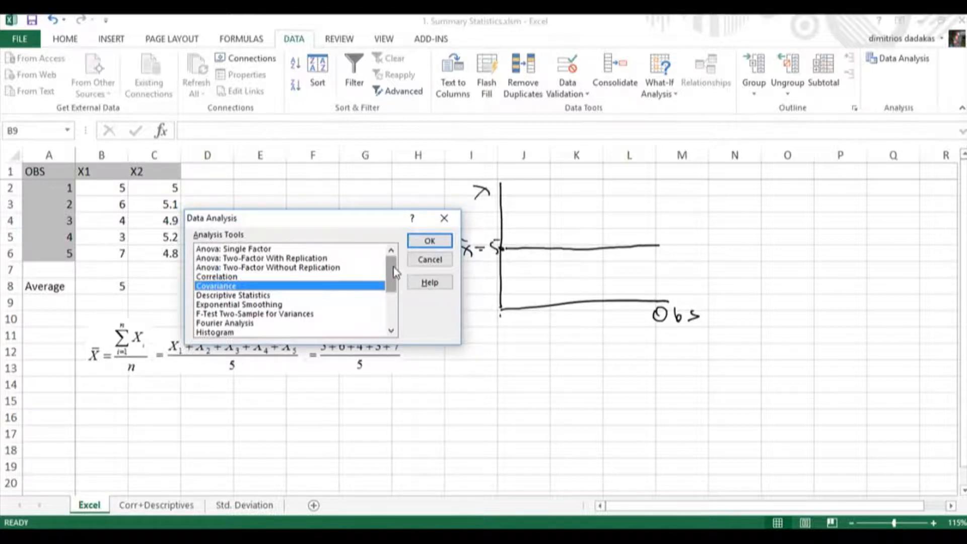
{"action": "left_click", "coordinate": [250, 296]}
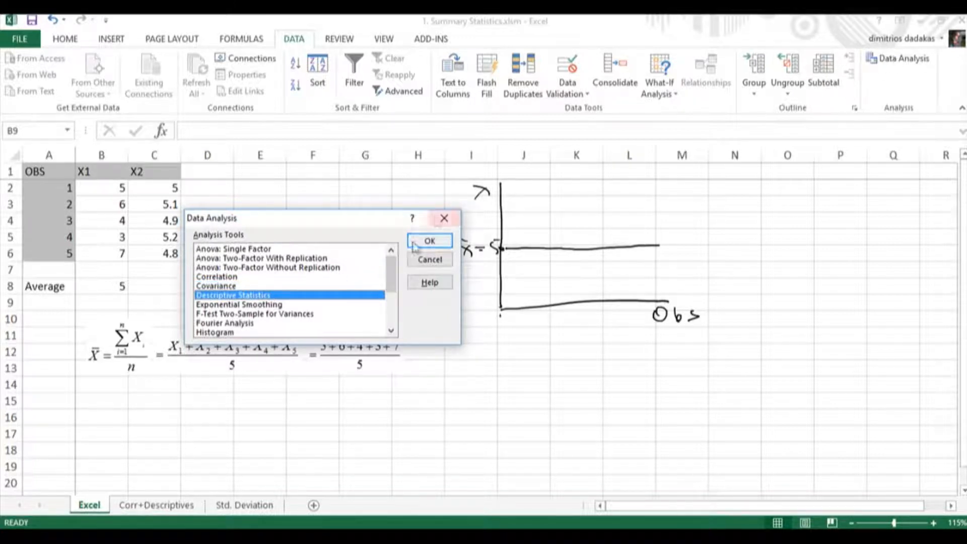
{"action": "left_click", "coordinate": [429, 260]}
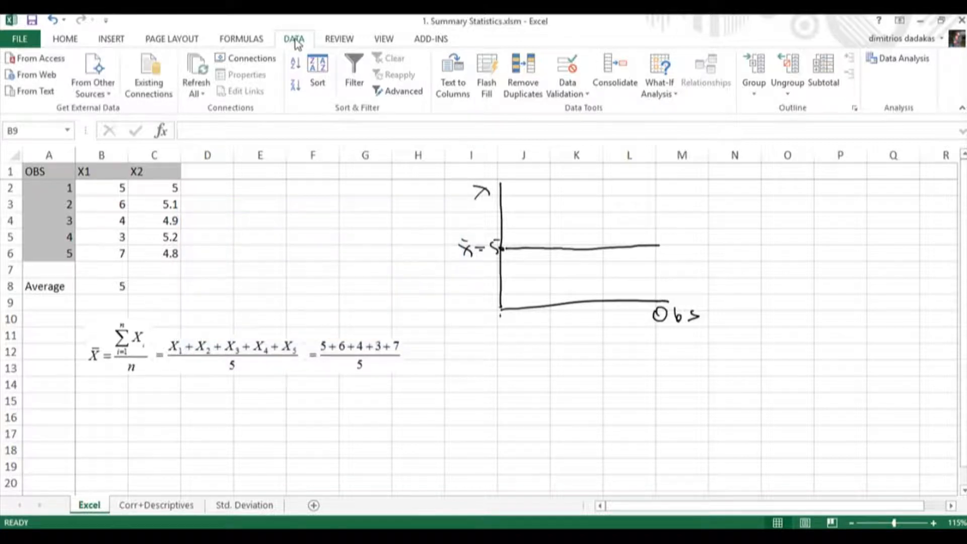
Check in the Excel add-ins settings that Analysis ToolPak is enabled, then accept the settings.
{"action": "left_click", "coordinate": [19, 41]}
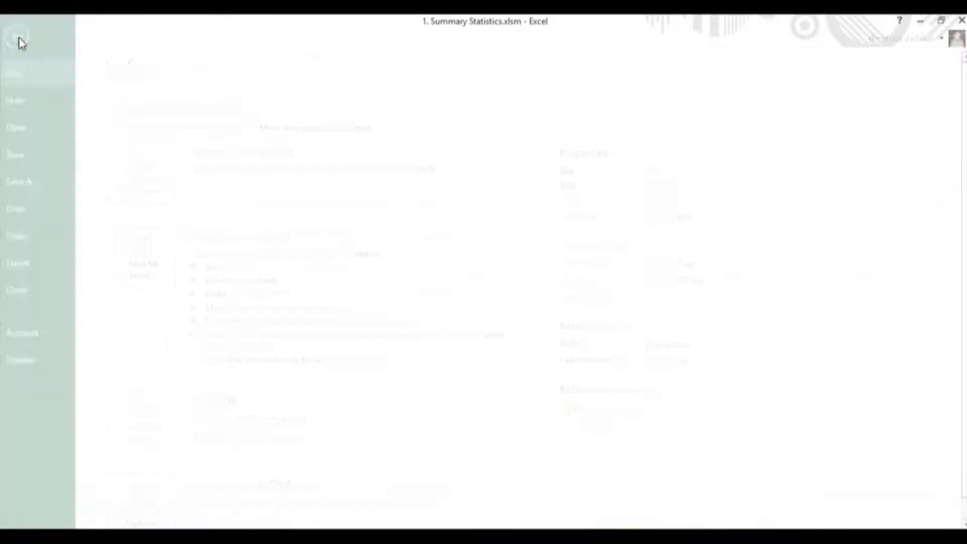
{"action": "left_click", "coordinate": [41, 360]}
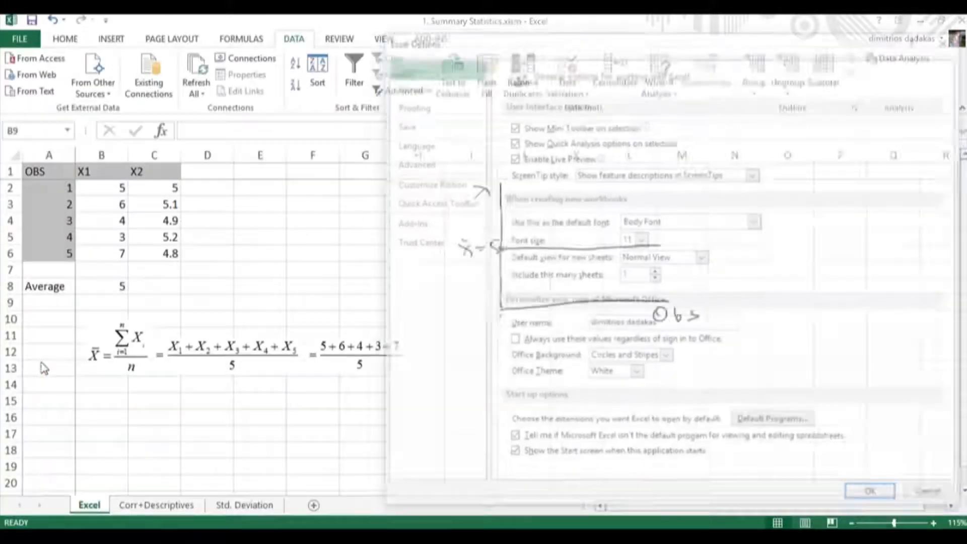
{"action": "left_click", "coordinate": [419, 224]}
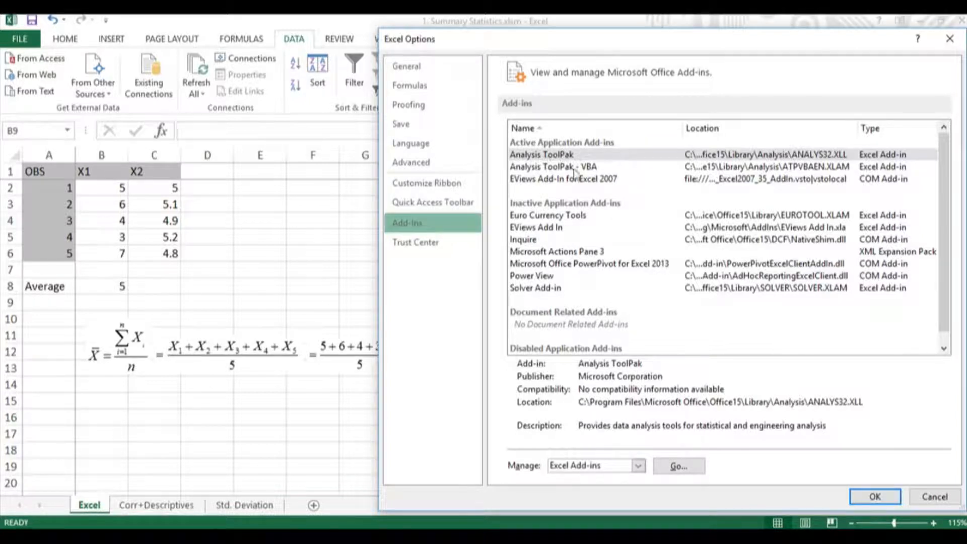
{"action": "left_click", "coordinate": [560, 160]}
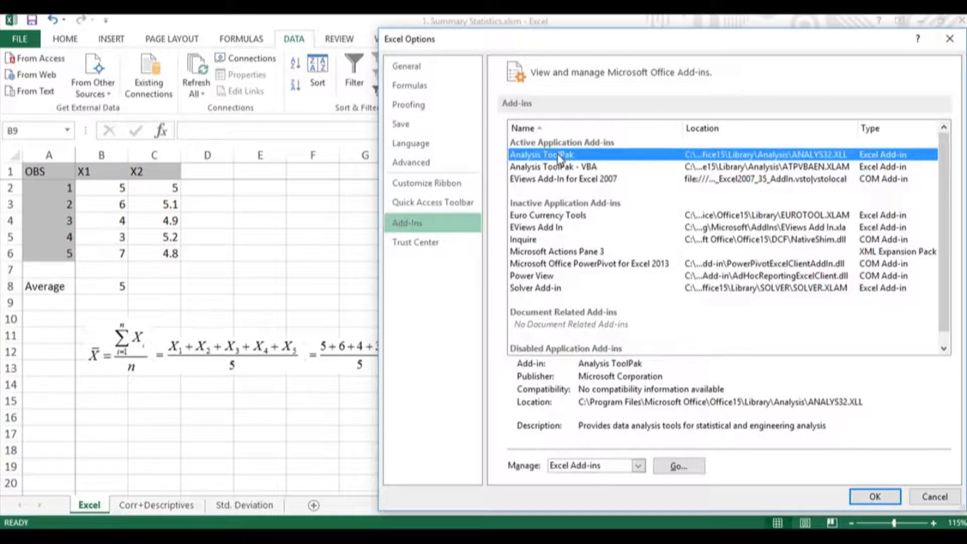
{"action": "left_click", "coordinate": [697, 468]}
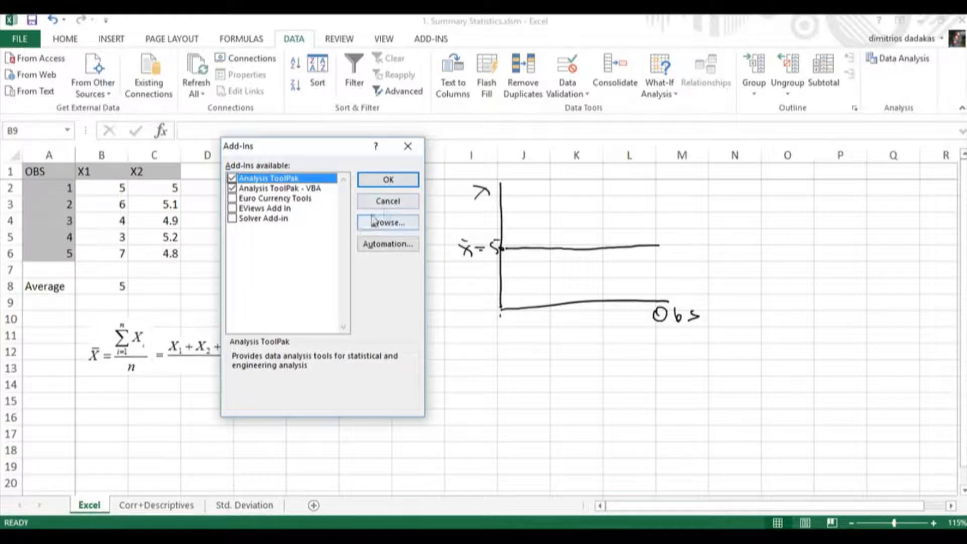
{"action": "left_click", "coordinate": [382, 178]}
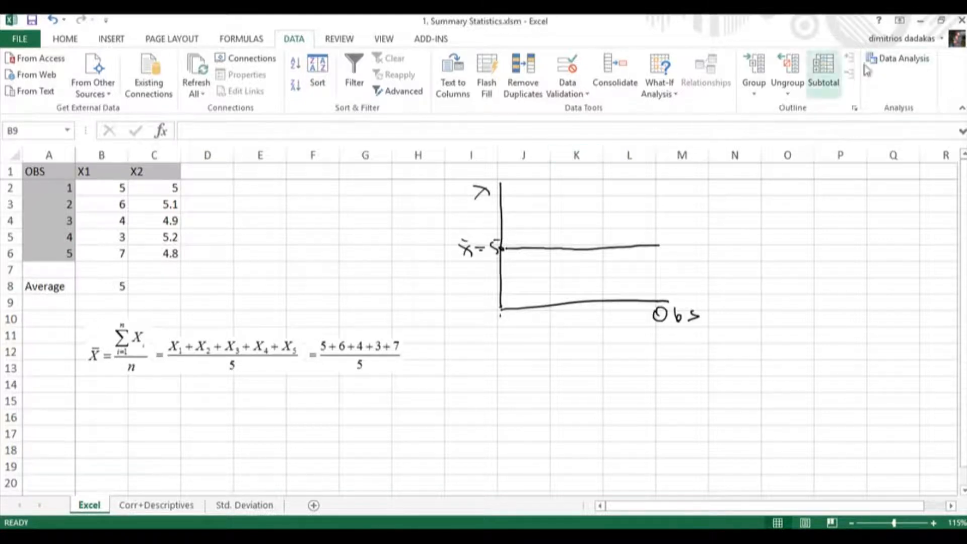
Start a Descriptive Statistics analysis with $B$1:$B$6 as the input range.
{"action": "left_click", "coordinate": [893, 63]}
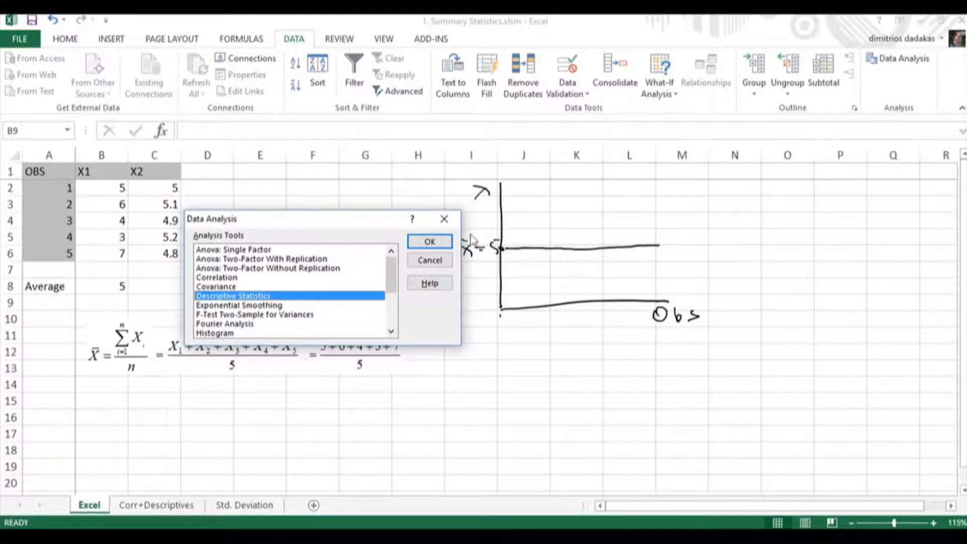
{"action": "left_click", "coordinate": [429, 242]}
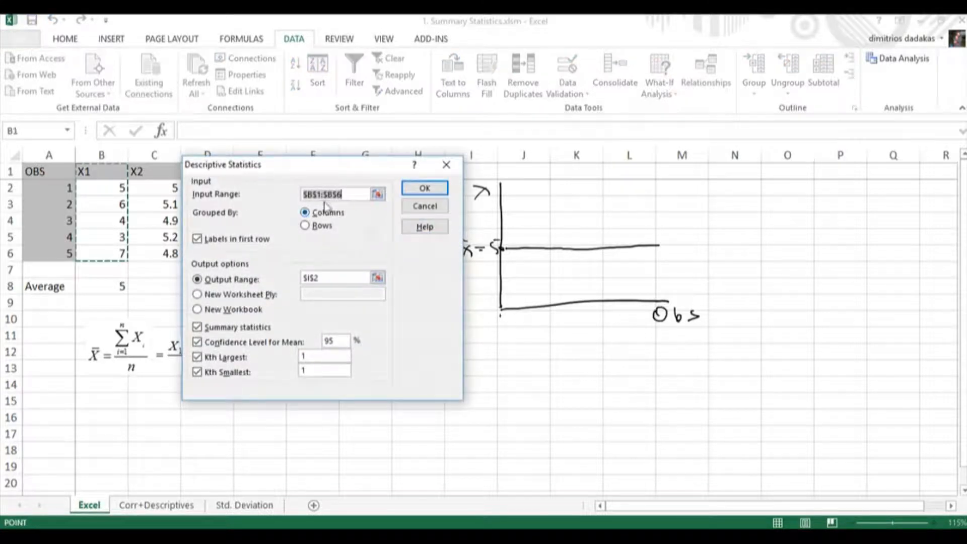
{"action": "left_click", "coordinate": [377, 194]}
{"action": "left_click_drag", "start_coordinate": [101, 173], "coordinate": [111, 253]}
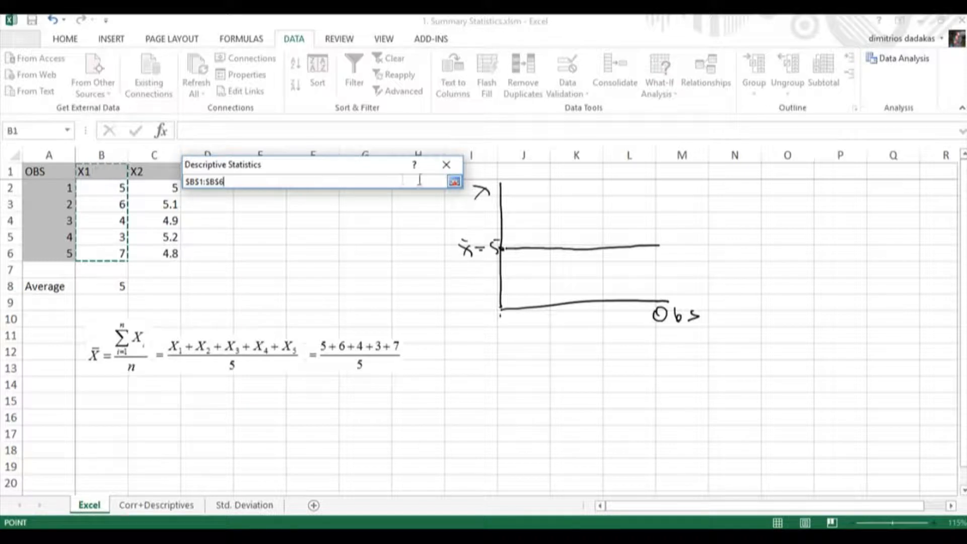
{"action": "left_click", "coordinate": [454, 181]}
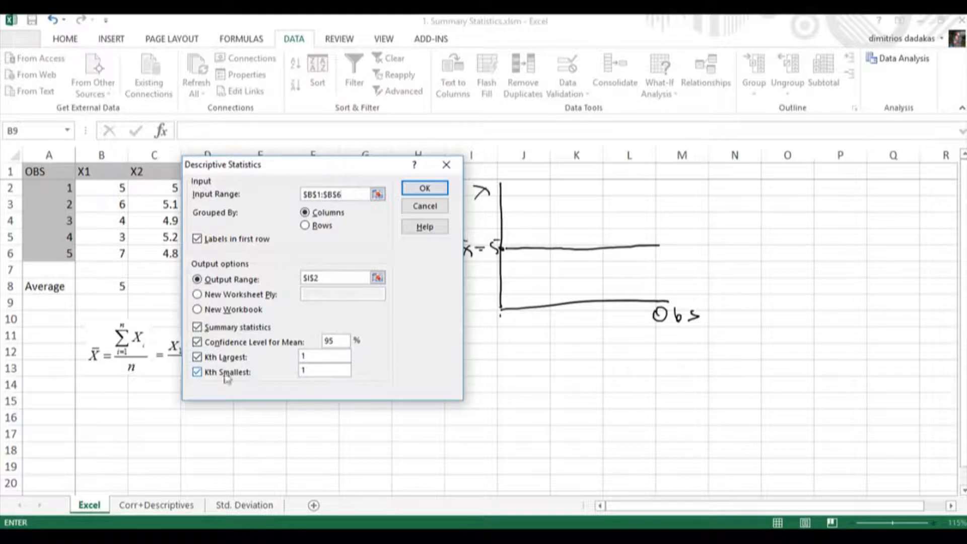
Set the output range to $N$2 and generate the descriptive statistics table for X1.
{"action": "left_click", "coordinate": [377, 278]}
{"action": "left_click", "coordinate": [729, 192]}
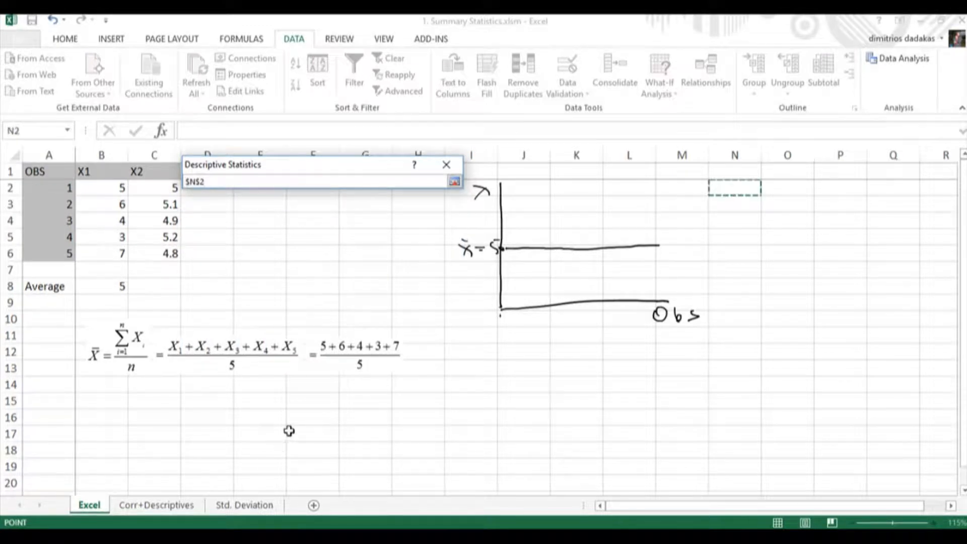
{"action": "left_click", "coordinate": [454, 181]}
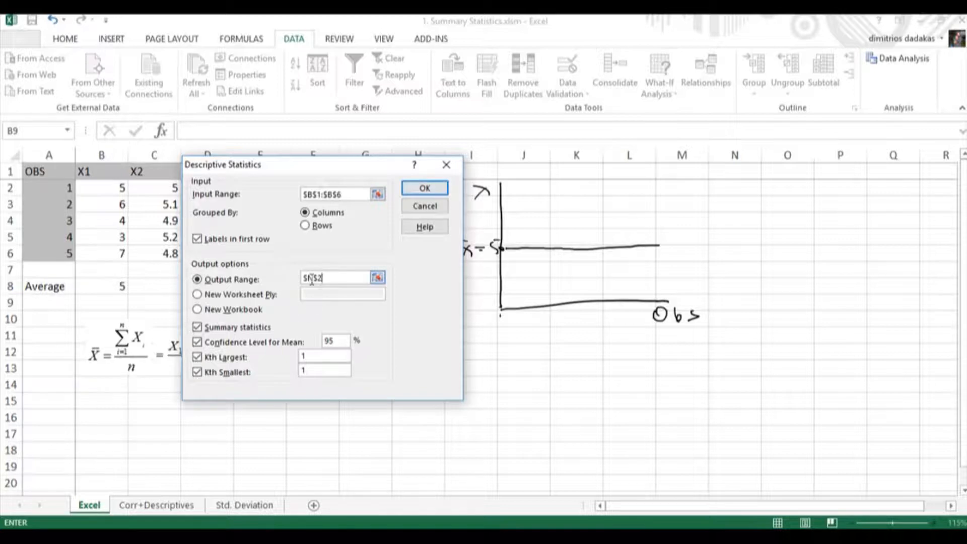
{"action": "left_click", "coordinate": [424, 187]}
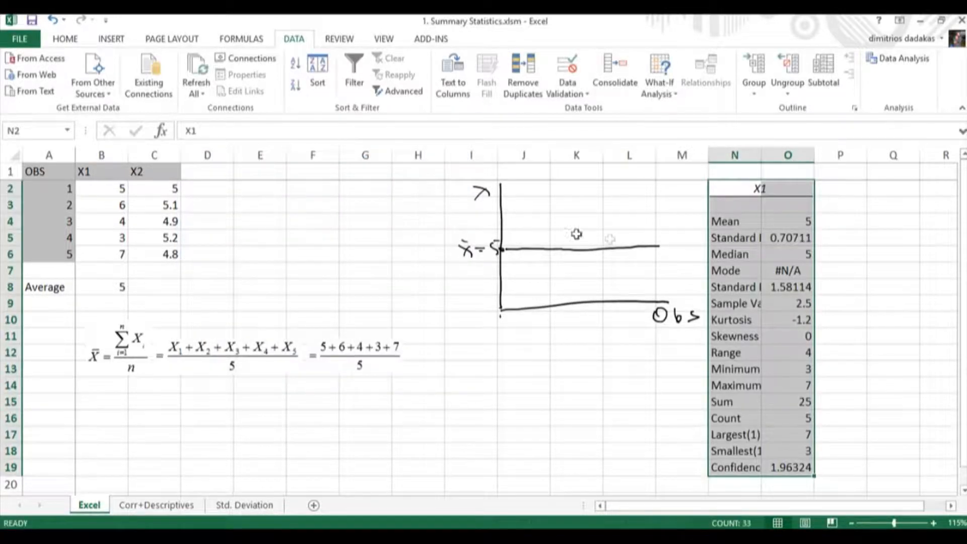
Fill the Average cells A8:B8 and the Mean cells N4:O4 with yellow, and fit column N's width to its contents.
{"action": "left_click", "coordinate": [744, 220]}
{"action": "left_click_drag", "start_coordinate": [782, 222], "coordinate": [733, 225]}
{"action": "left_click_drag", "start_coordinate": [61, 285], "coordinate": [91, 284]}
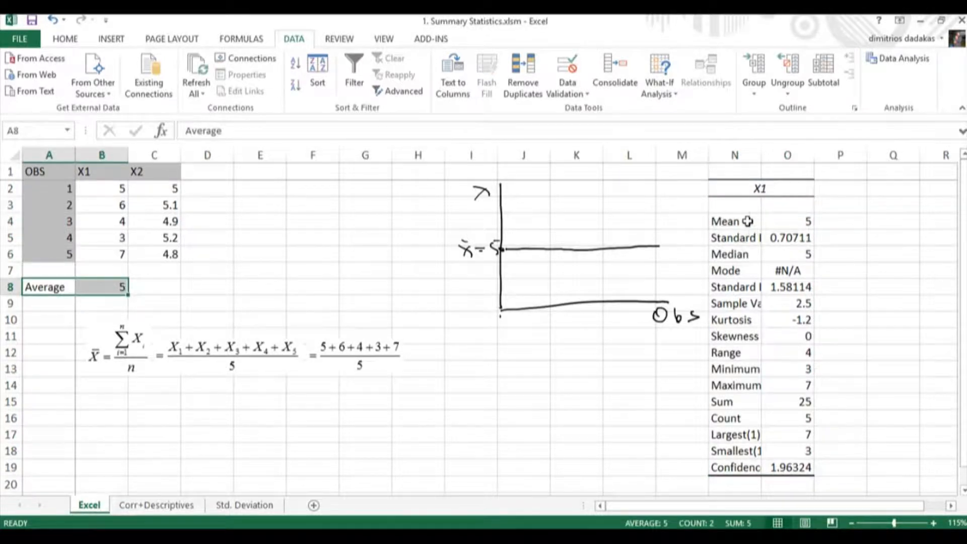
{"action": "left_click_drag", "start_coordinate": [747, 220], "coordinate": [788, 221]}
{"action": "left_click", "coordinate": [70, 44]}
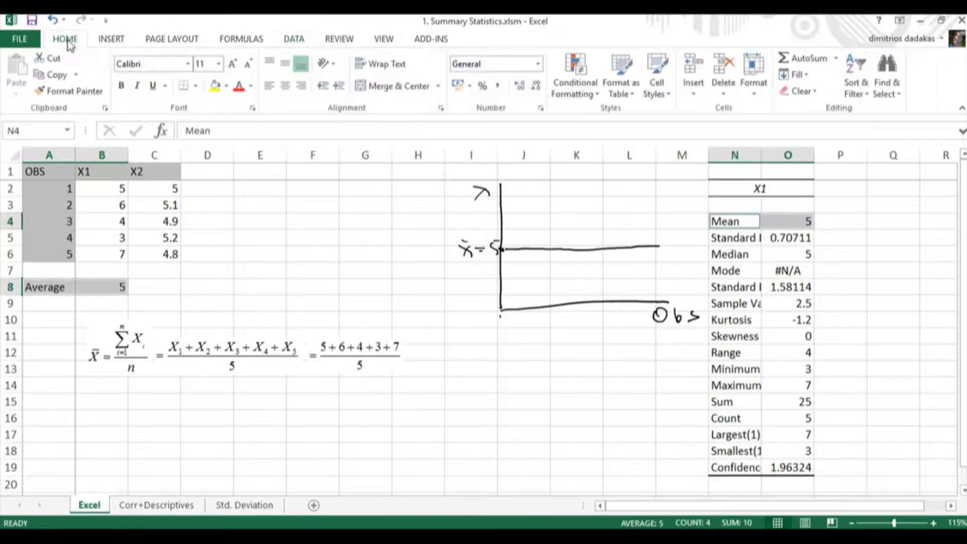
{"action": "left_click", "coordinate": [215, 85]}
{"action": "left_click", "coordinate": [736, 203]}
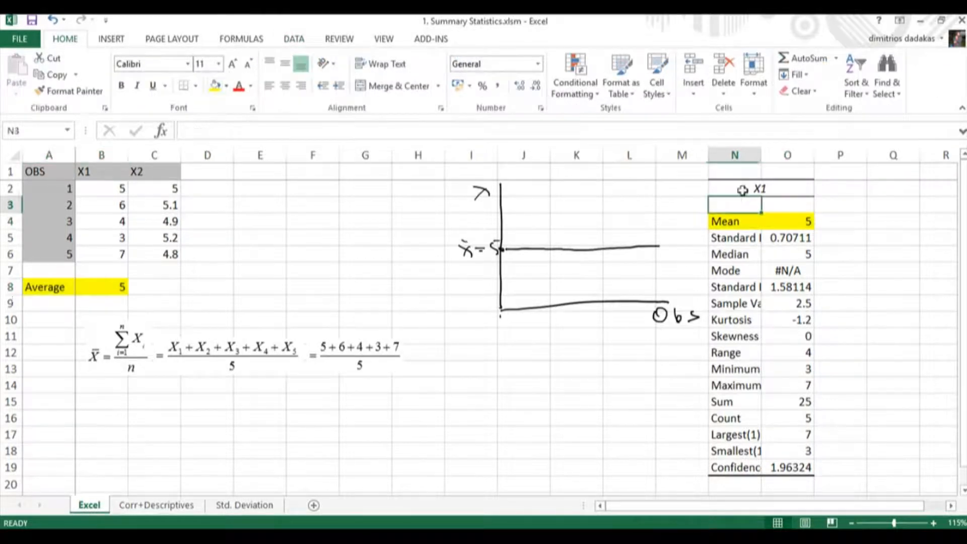
{"action": "double_click", "coordinate": [760, 156]}
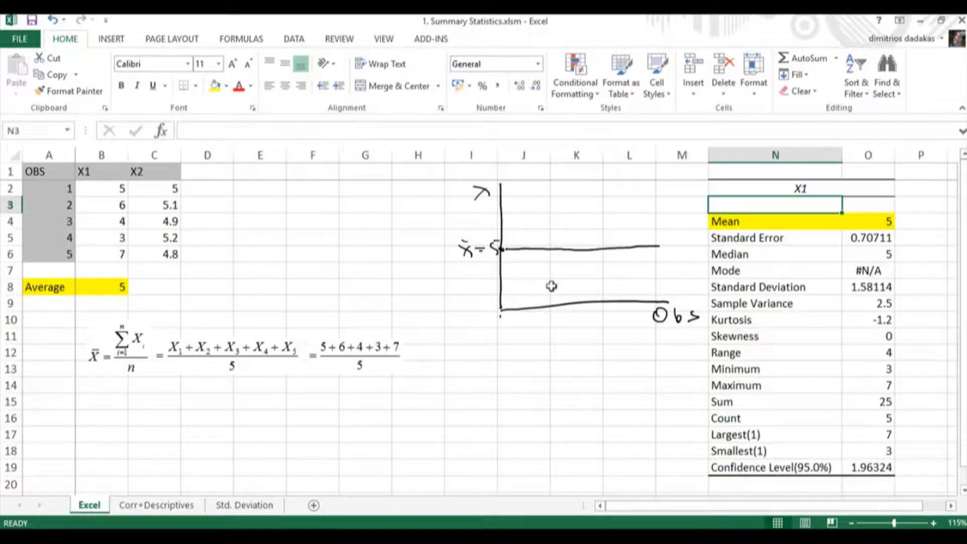
{"action": "left_click", "coordinate": [112, 187]}
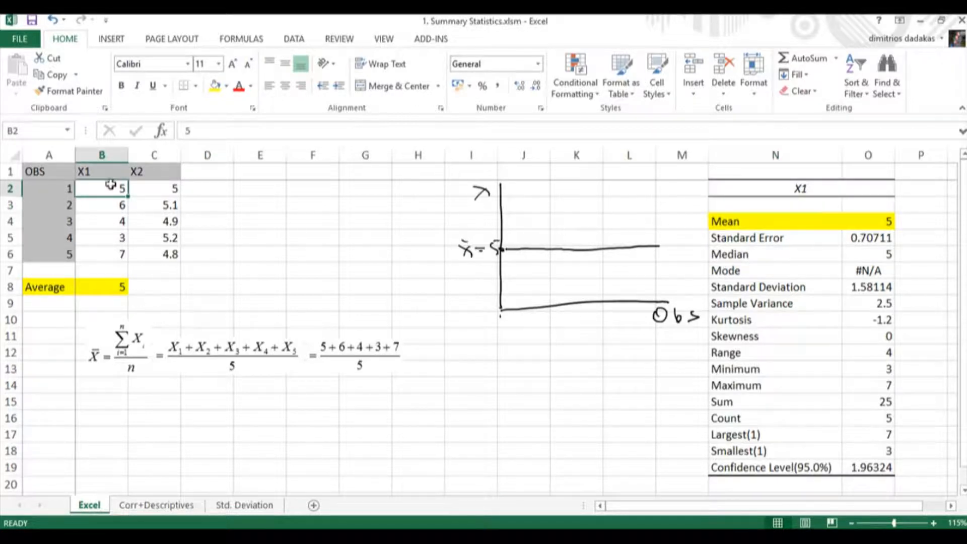
{"action": "left_click", "coordinate": [116, 253]}
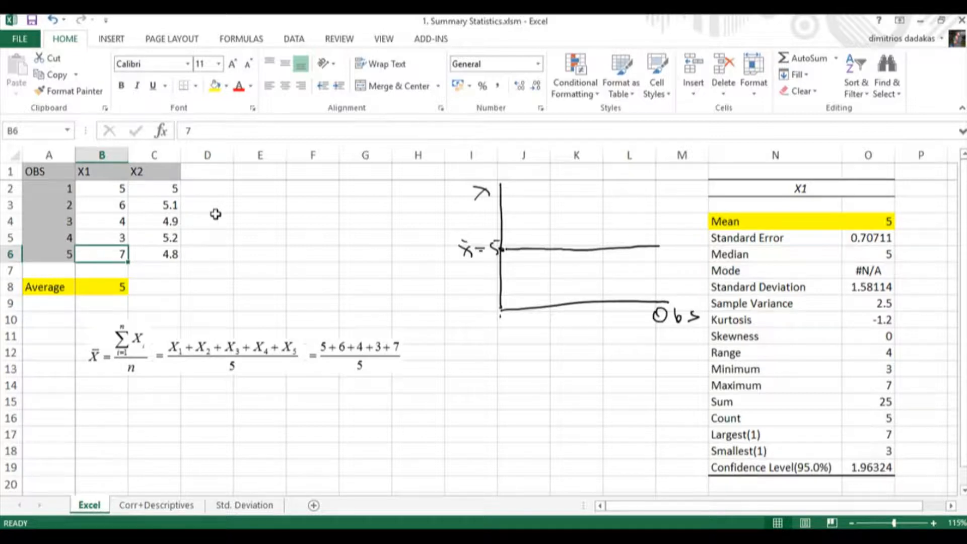
Try 50 as the fifth X1 value in cell B6 to test the average's sensitivity, and undo the change.
{"action": "type", "text": "50"}
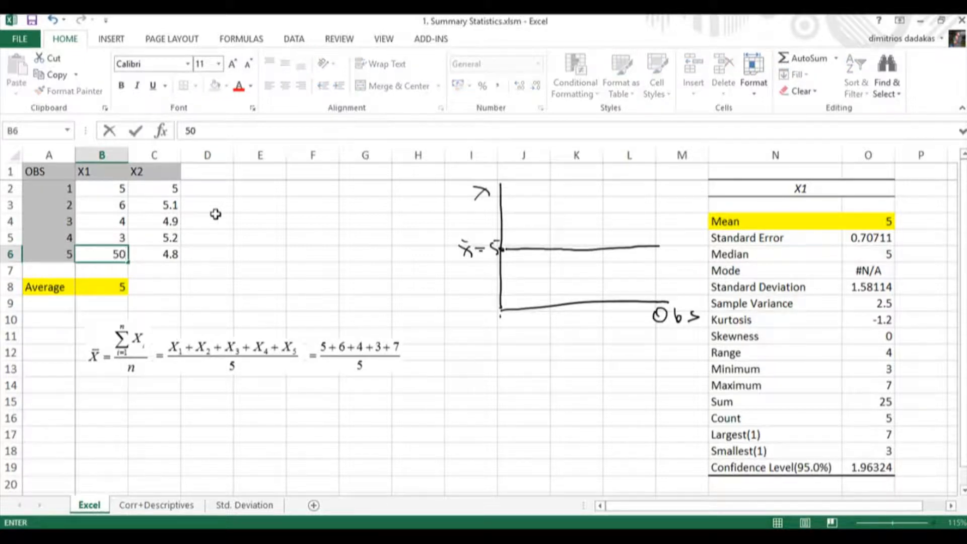
{"action": "key", "text": "Return"}
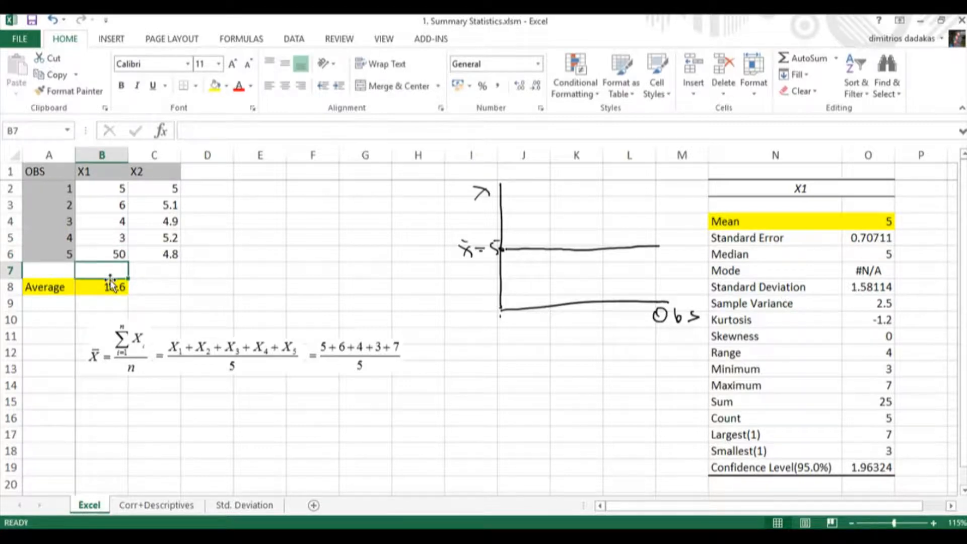
{"action": "key", "text": "ctrl+z"}
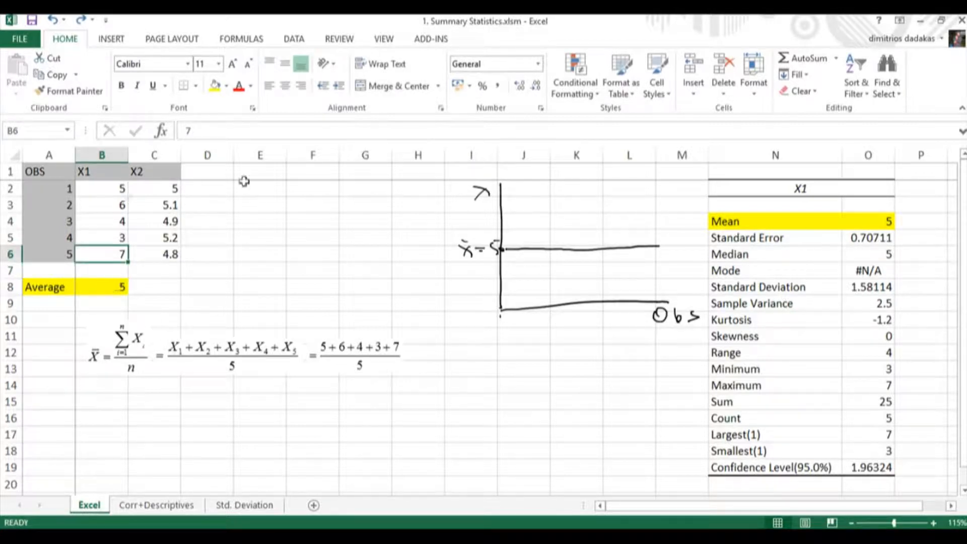
Switch to the Corr+Descriptives sheet and select the instruction note above the descriptive statistics table.
{"action": "left_click", "coordinate": [168, 506]}
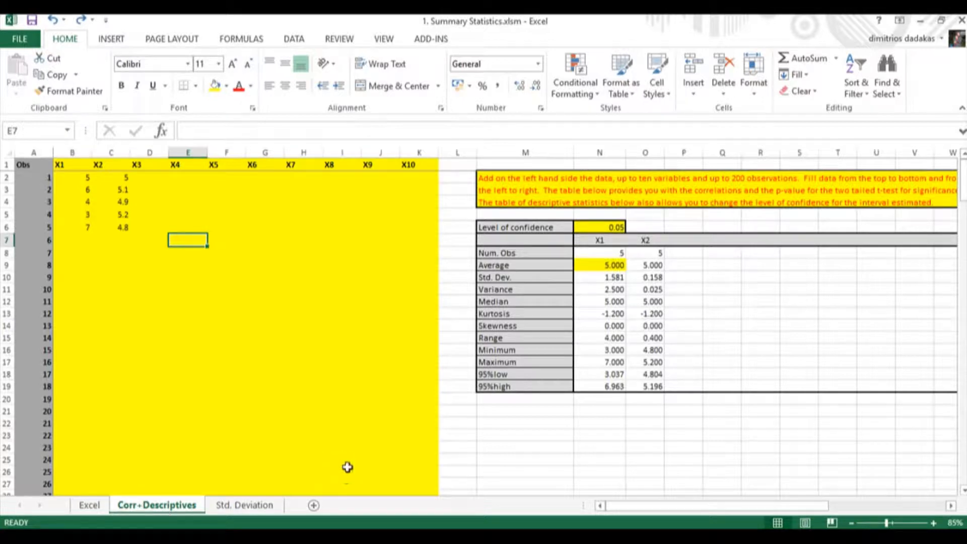
{"action": "left_click", "coordinate": [493, 189]}
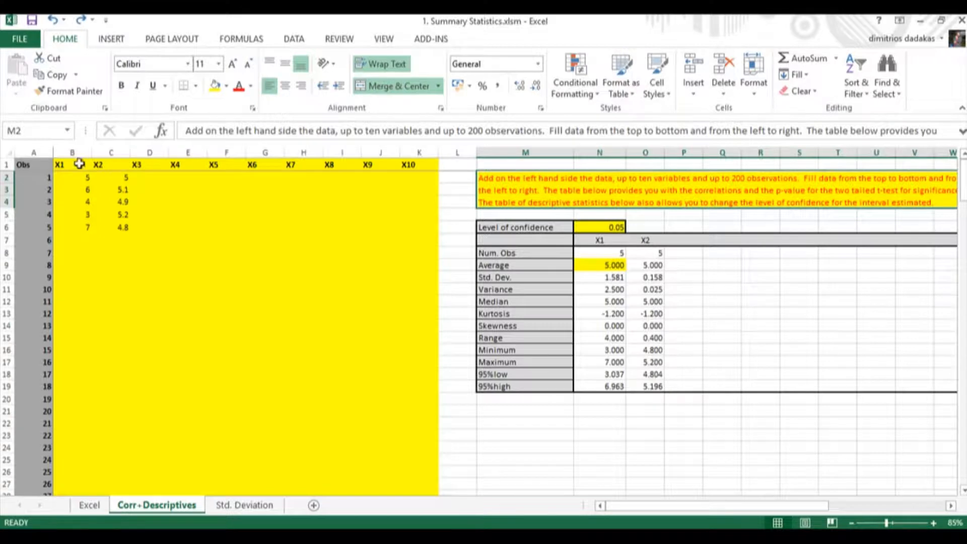
Rename the variable headers in B1 and C1 to Y and Y1, and select the matching table headings N7:O7.
{"action": "left_click_drag", "start_coordinate": [69, 163], "coordinate": [409, 165]}
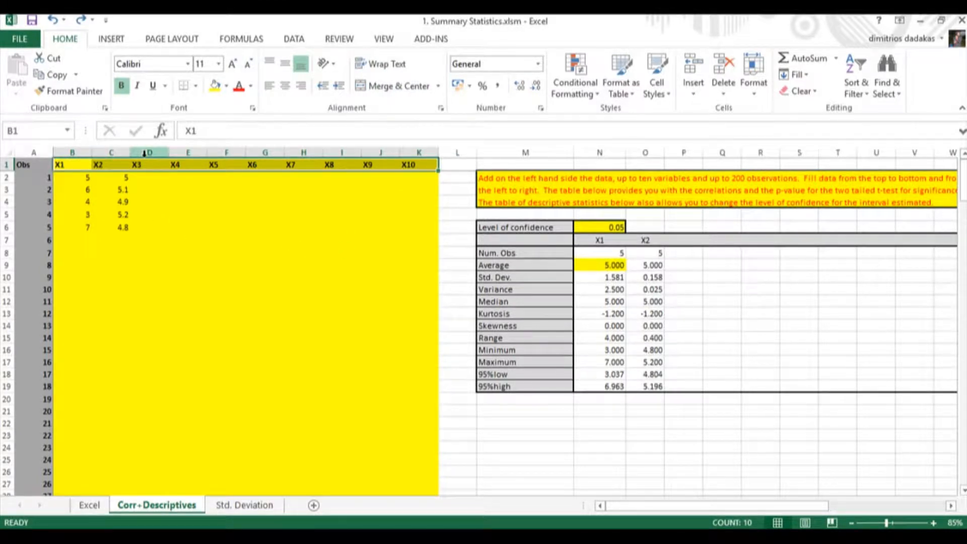
{"action": "type", "text": "Y"}
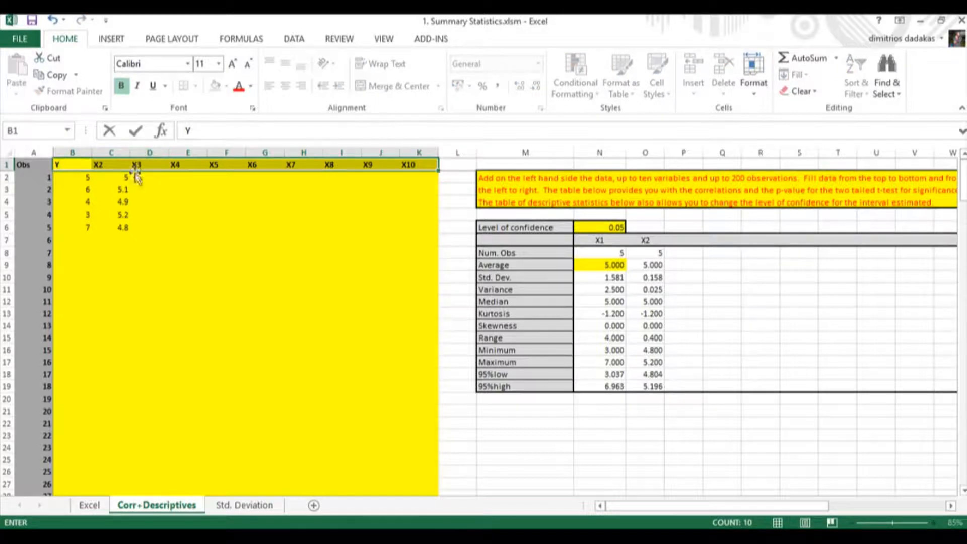
{"action": "key", "text": "Return"}
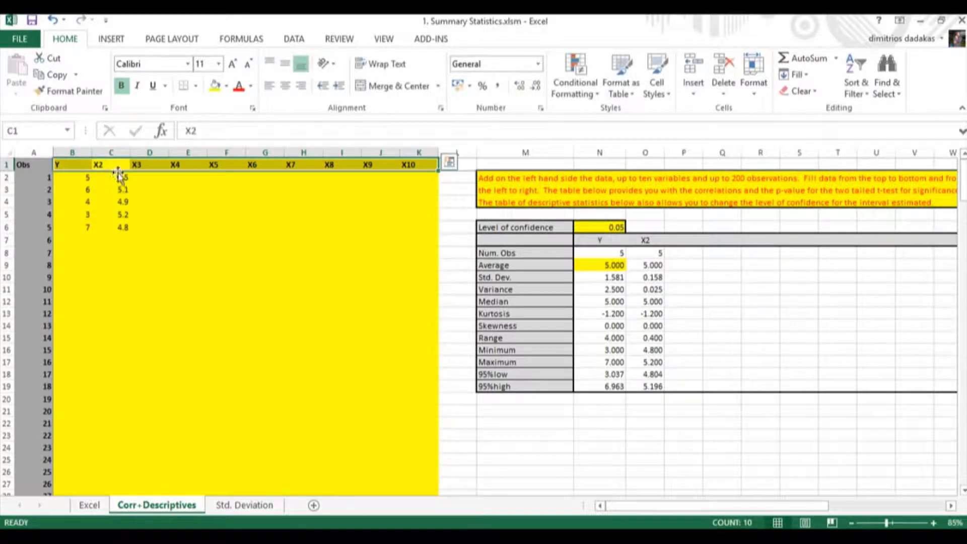
{"action": "type", "text": "Y1"}
{"action": "left_click", "coordinate": [192, 189]}
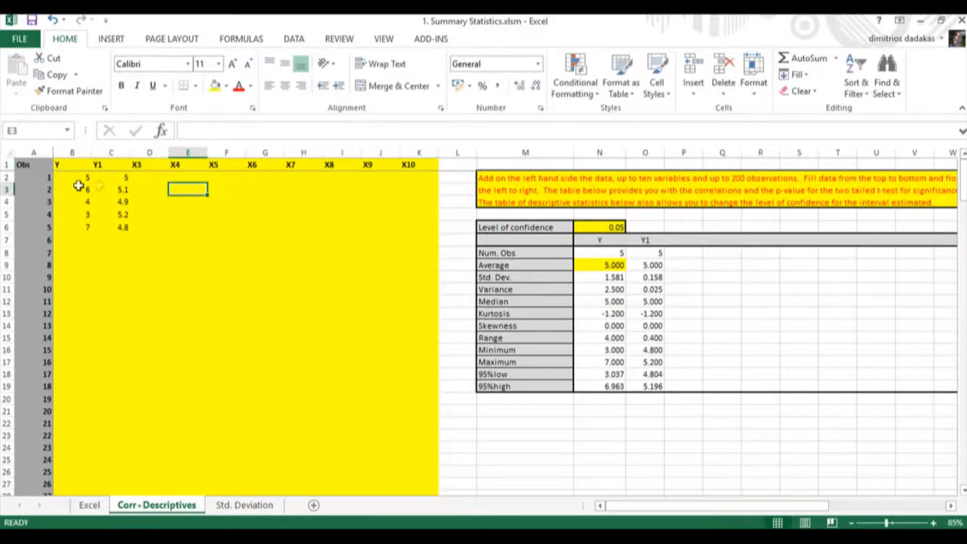
{"action": "left_click_drag", "start_coordinate": [596, 240], "coordinate": [645, 240]}
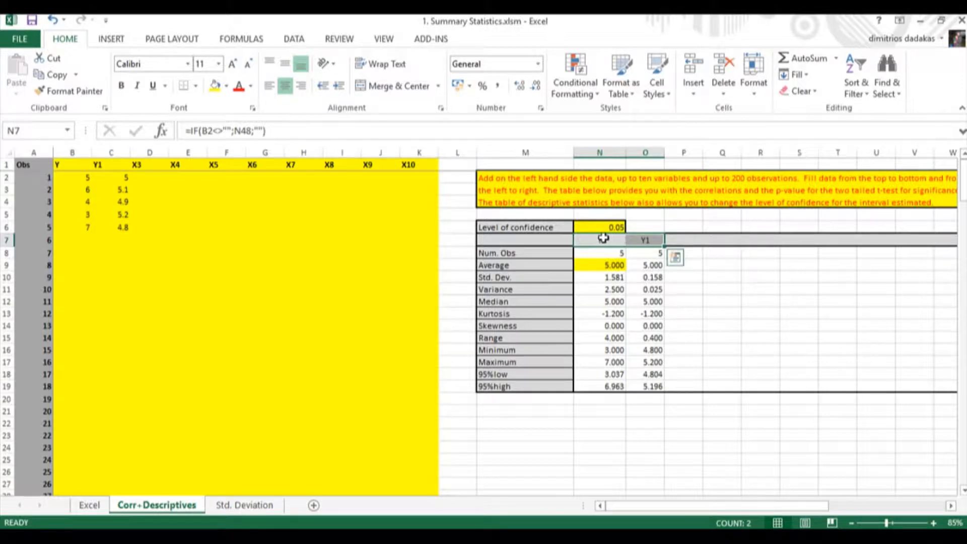
Add the observations 10, 12, 15 and 25 to the first variable in cells B7:B10.
{"action": "left_click", "coordinate": [83, 237]}
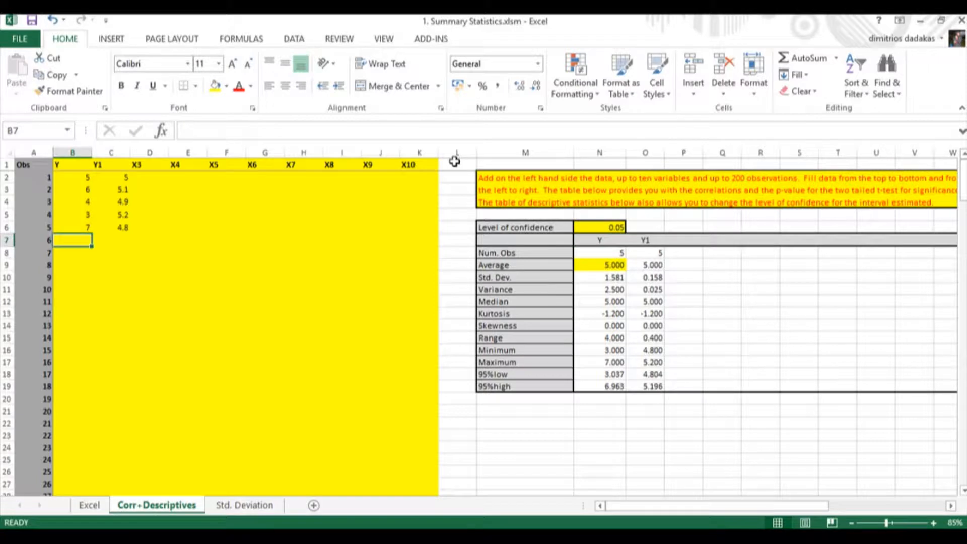
{"action": "type", "text": "10"}
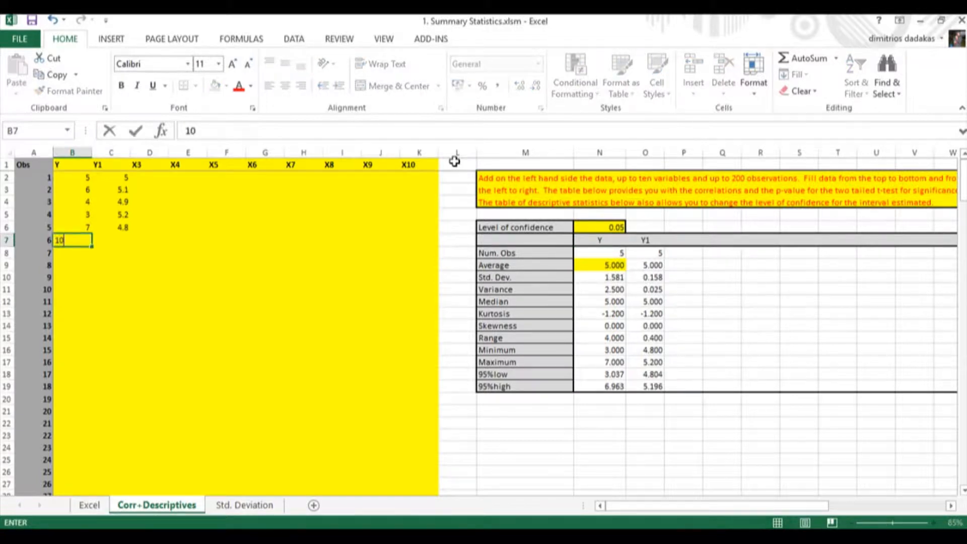
{"action": "key", "text": "Return"}
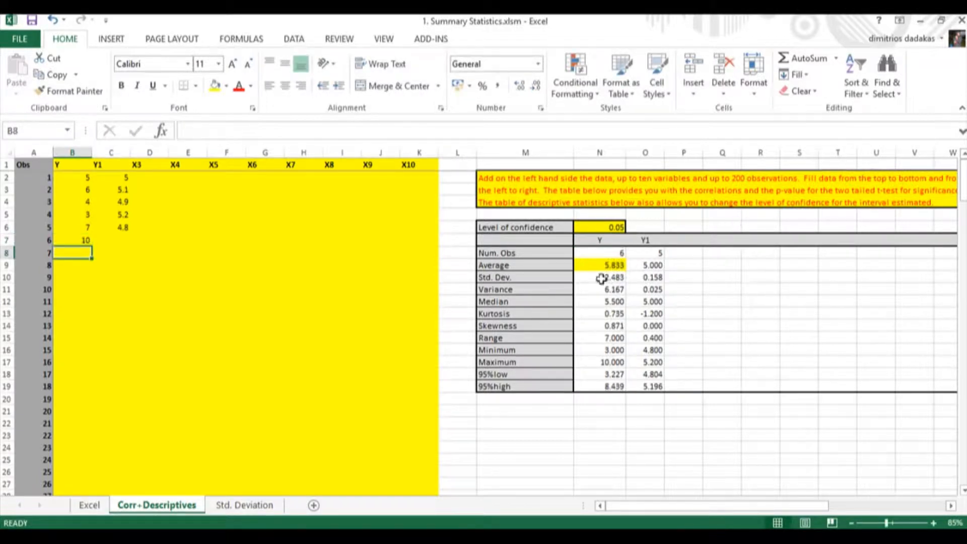
{"action": "type", "text": "12"}
{"action": "key", "text": "Return"}
{"action": "type", "text": "15"}
{"action": "key", "text": "Return"}
{"action": "type", "text": "25"}
{"action": "key", "text": "Return"}
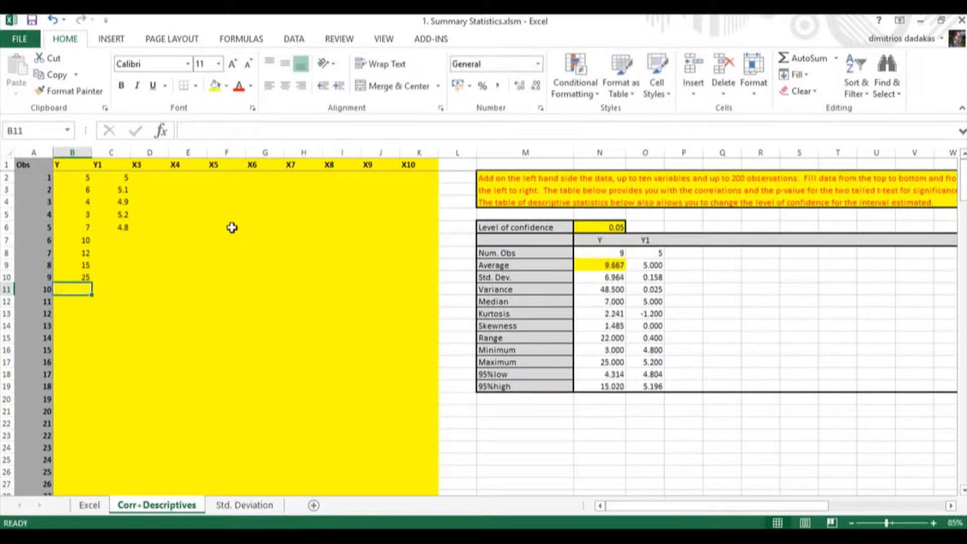
Clear the extra observations in B7:B10 and select the original data in B2:B6.
{"action": "left_click_drag", "start_coordinate": [65, 244], "coordinate": [74, 272]}
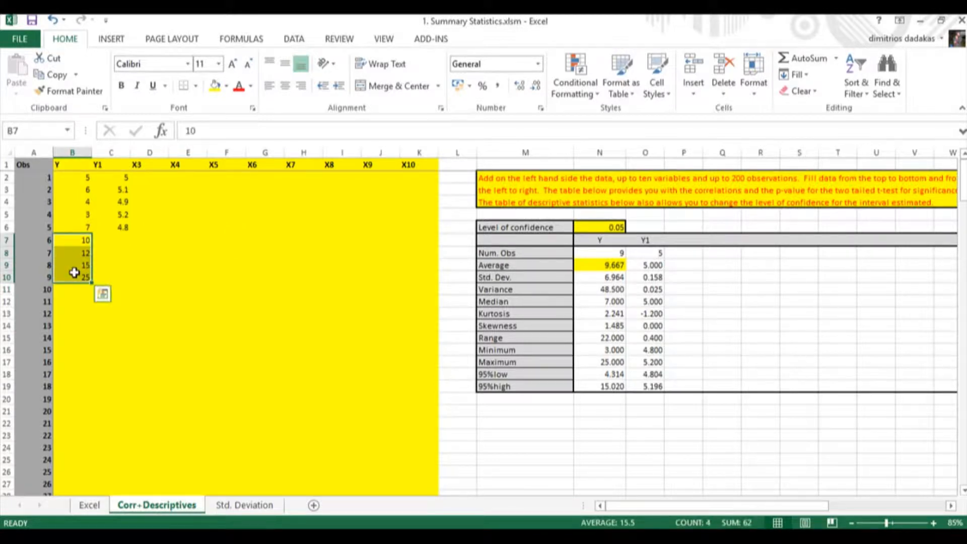
{"action": "key", "text": "Delete"}
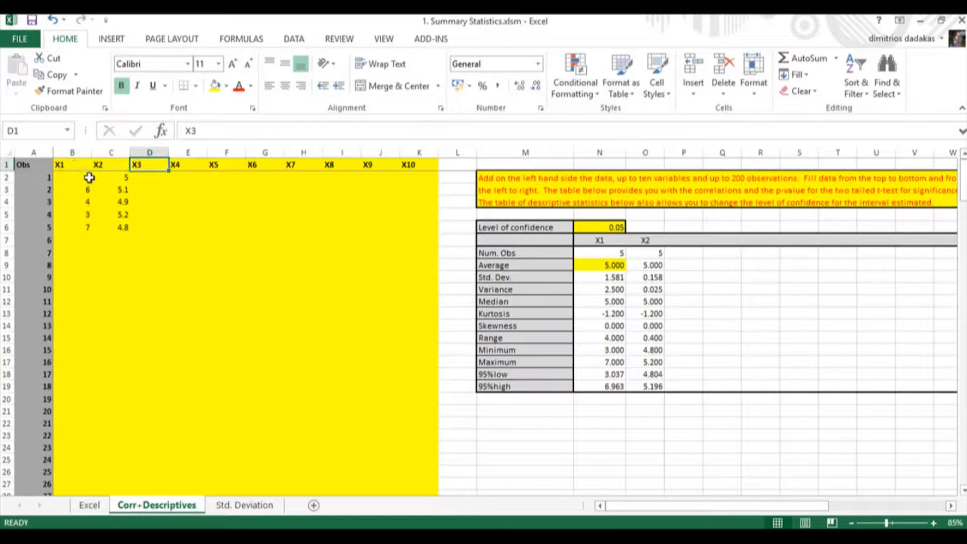
{"action": "left_click_drag", "start_coordinate": [88, 177], "coordinate": [90, 229]}
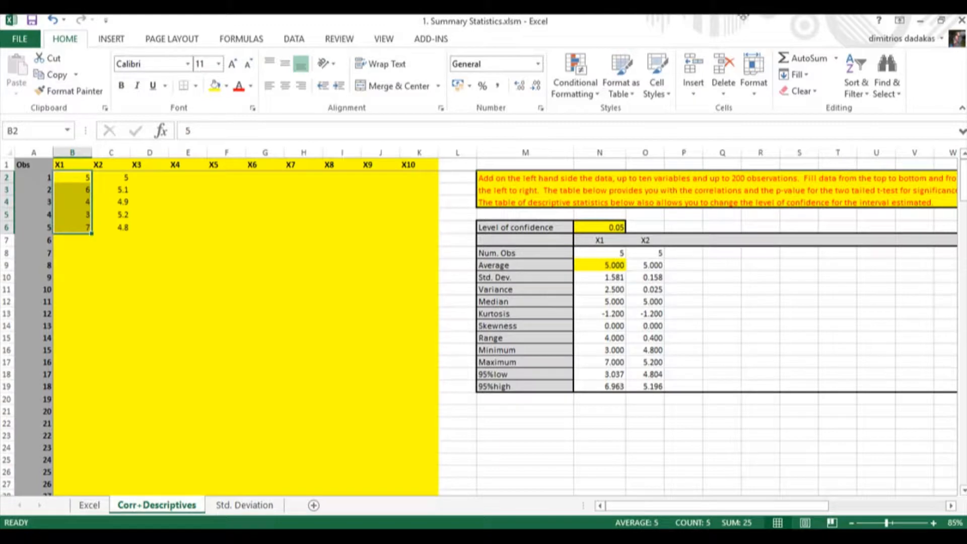
Circle the X1 and X2 averages in red ink, and sketch axes for each variable with a mean line labelled x̄ = 5.
{"action": "mouse_move", "coordinate": [585, 251]}
{"action": "left_mouse_down"}
{"action": "mouse_move", "coordinate": [565, 259]}
{"action": "mouse_move", "coordinate": [596, 285]}
{"action": "mouse_move", "coordinate": [637, 274]}
{"action": "mouse_move", "coordinate": [620, 263]}
{"action": "mouse_move", "coordinate": [671, 277]}
{"action": "mouse_move", "coordinate": [645, 260]}
{"action": "left_mouse_up"}
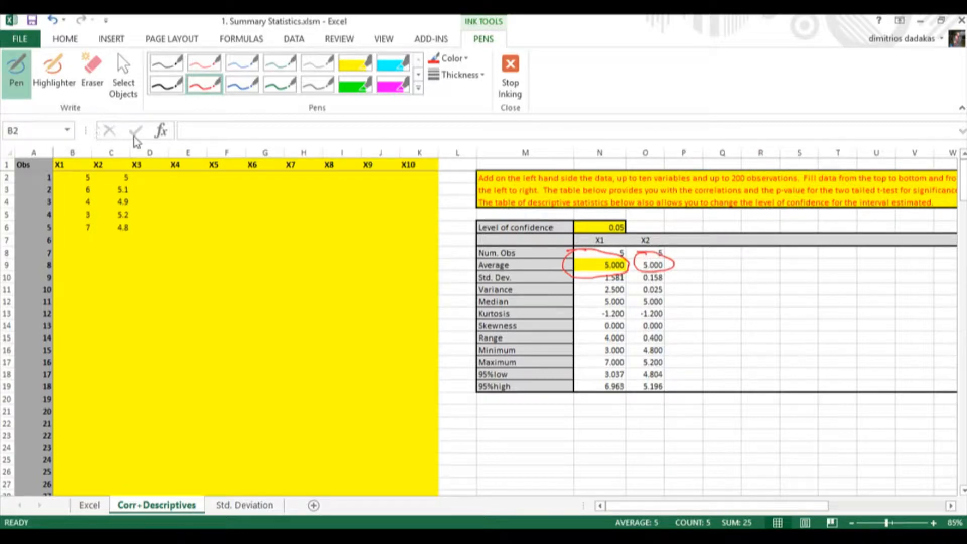
{"action": "mouse_move", "coordinate": [263, 375]}
{"action": "left_mouse_down"}
{"action": "mouse_move", "coordinate": [324, 369]}
{"action": "mouse_move", "coordinate": [330, 358]}
{"action": "left_mouse_up"}
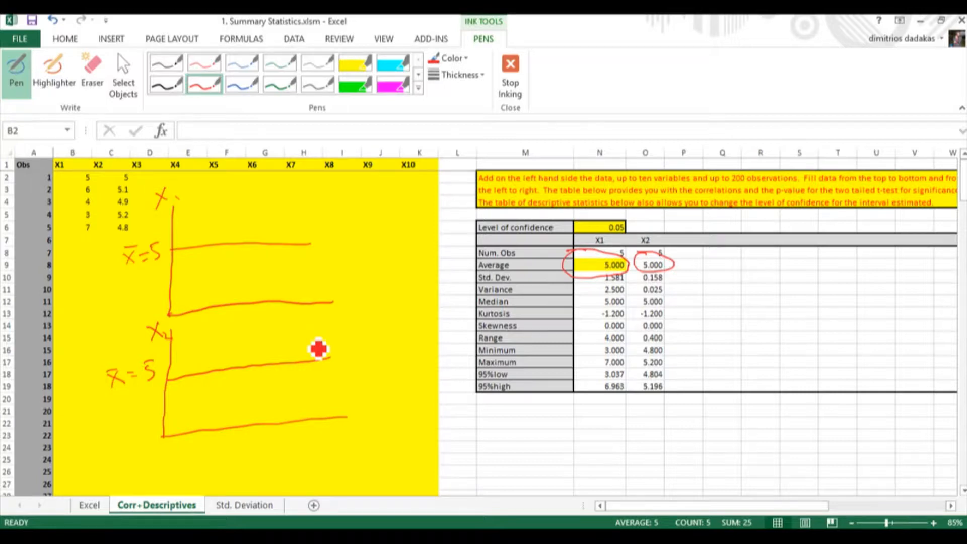
Mark the X1 values 5, 6 and 7 with red arrows and plot the X1 observations as dots around the upper mean line.
{"action": "mouse_move", "coordinate": [59, 178]}
{"action": "left_mouse_down"}
{"action": "mouse_move", "coordinate": [75, 183]}
{"action": "mouse_move", "coordinate": [75, 227]}
{"action": "left_mouse_up"}
{"action": "left_click_drag", "start_coordinate": [70, 223], "coordinate": [92, 235]}
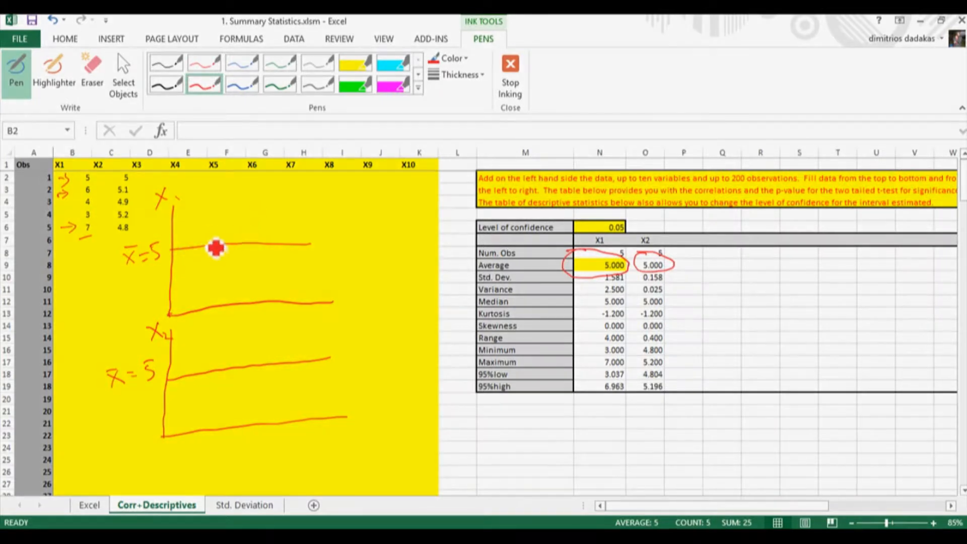
{"action": "left_click", "coordinate": [193, 247]}
{"action": "left_click", "coordinate": [207, 238]}
{"action": "left_click", "coordinate": [217, 254]}
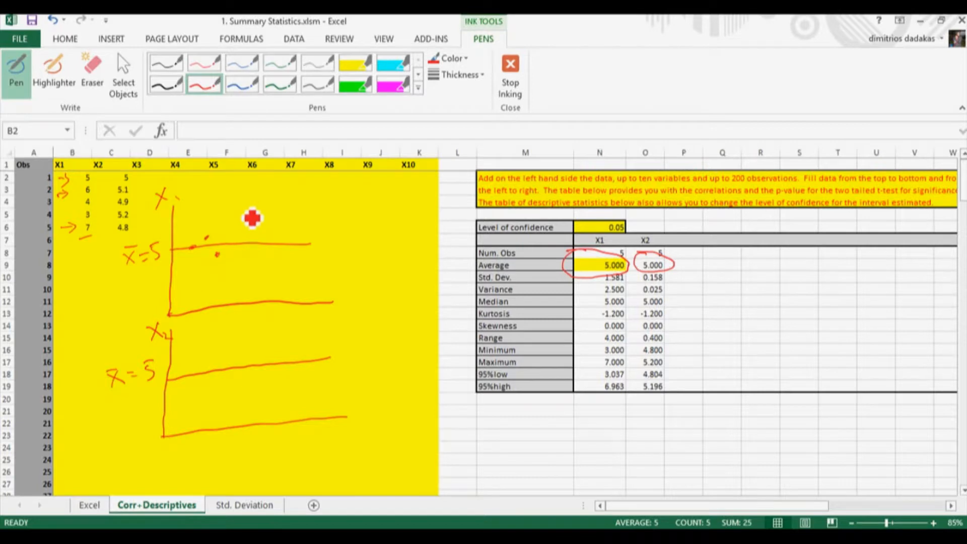
{"action": "left_click", "coordinate": [244, 206]}
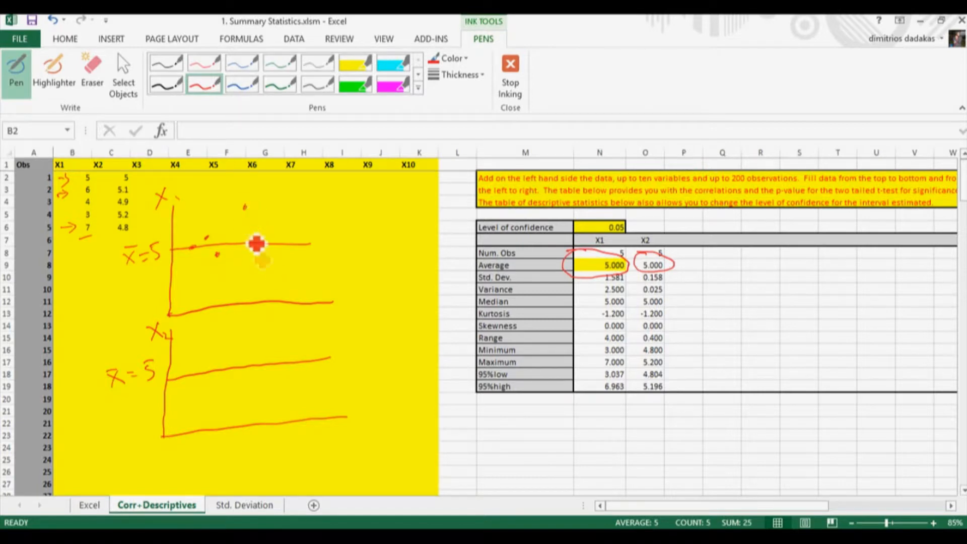
{"action": "left_click", "coordinate": [258, 265]}
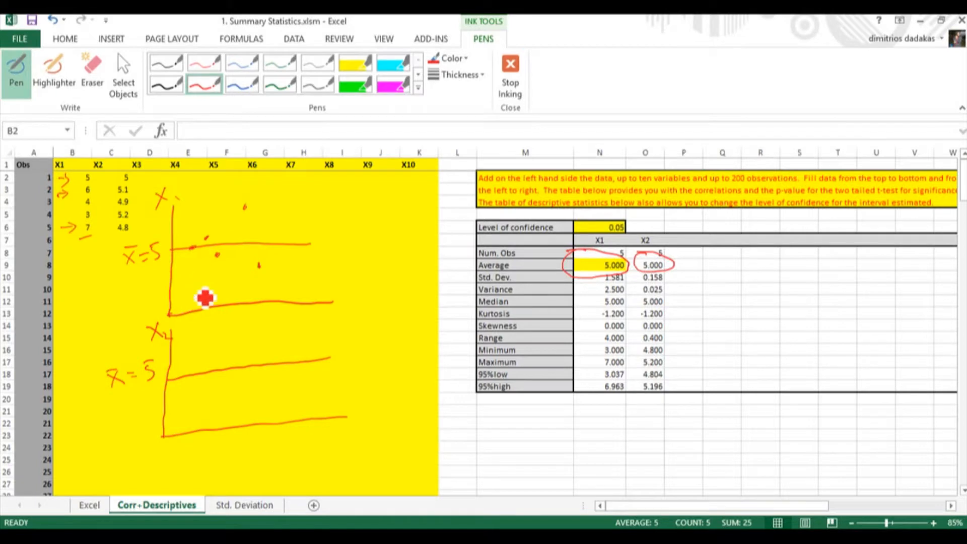
Plot the X2 observations as red dots close to the lower mean line and draw an arrow pointing towards that sketch.
{"action": "left_click", "coordinate": [192, 373]}
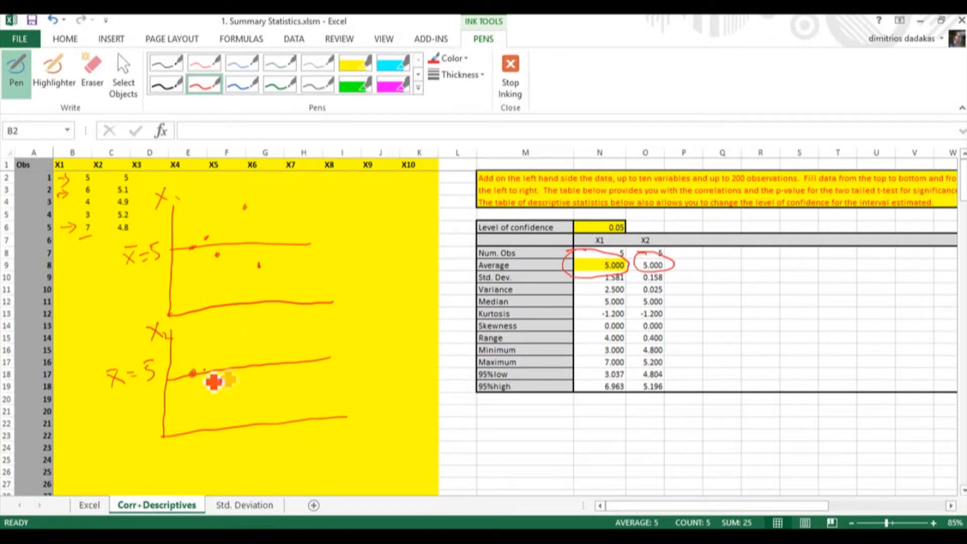
{"action": "left_click", "coordinate": [218, 373]}
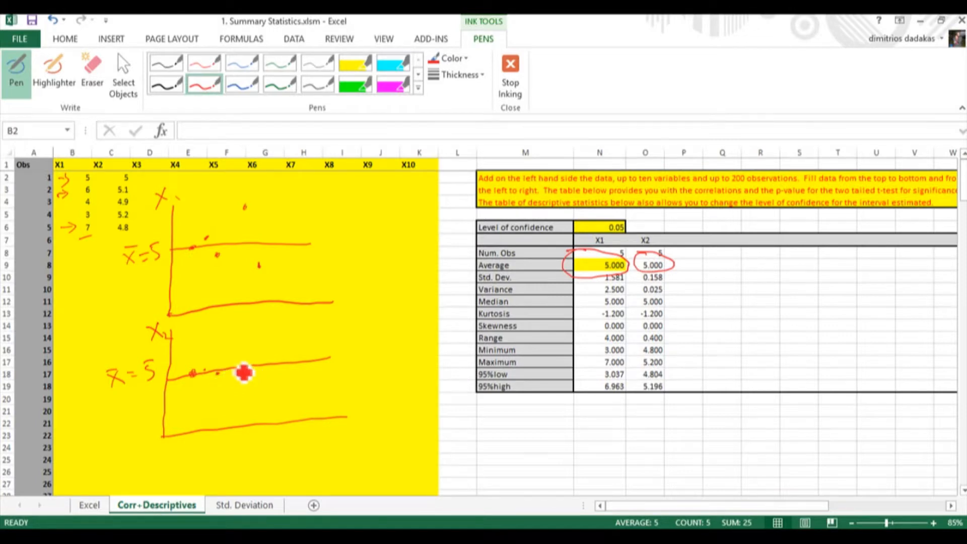
{"action": "left_click", "coordinate": [232, 360]}
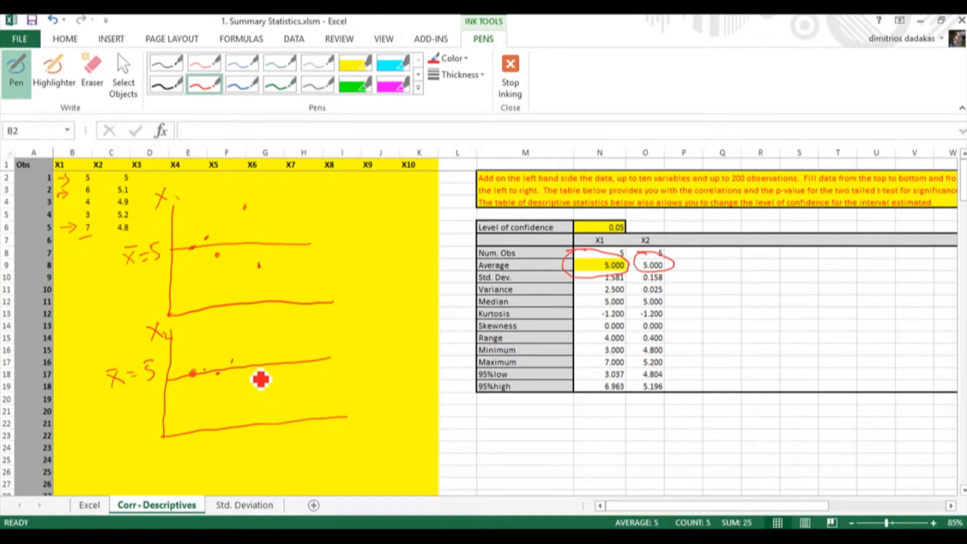
{"action": "left_click", "coordinate": [251, 371]}
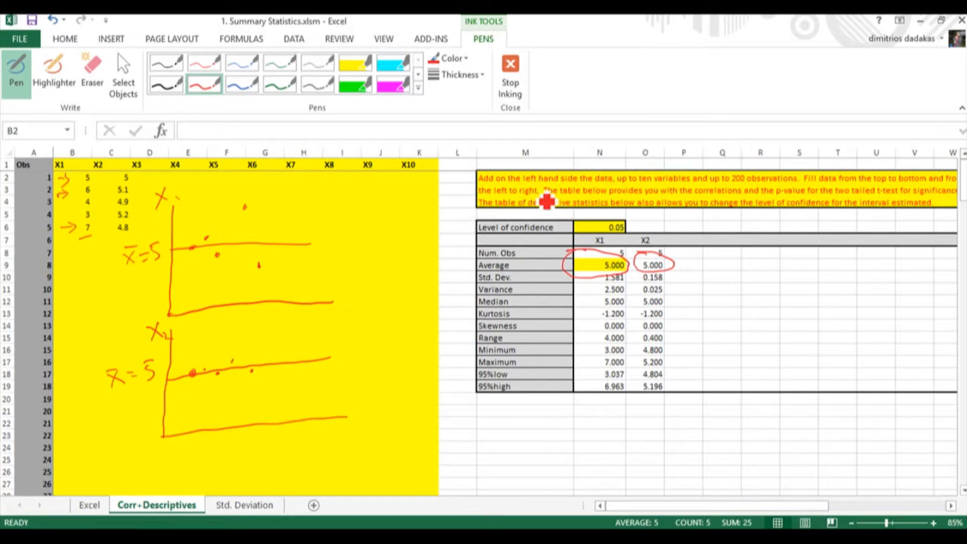
{"action": "mouse_move", "coordinate": [429, 287]}
{"action": "left_mouse_down"}
{"action": "mouse_move", "coordinate": [384, 340]}
{"action": "mouse_move", "coordinate": [396, 341]}
{"action": "left_mouse_up"}
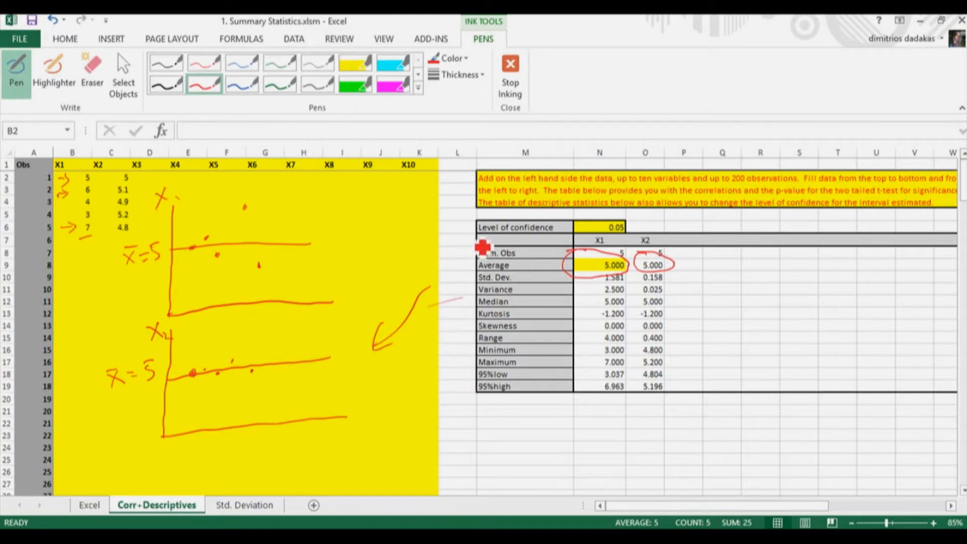
Write S1 = 1.581 beside the X1 sketch and S2 = 0.158 beside the X2 sketch, with an arrow along the Std. Dev. row.
{"action": "mouse_move", "coordinate": [352, 232]}
{"action": "left_mouse_down"}
{"action": "mouse_move", "coordinate": [340, 259]}
{"action": "mouse_move", "coordinate": [374, 241]}
{"action": "left_mouse_up"}
{"action": "left_click_drag", "start_coordinate": [363, 248], "coordinate": [361, 255]}
{"action": "mouse_move", "coordinate": [534, 276]}
{"action": "left_mouse_down"}
{"action": "mouse_move", "coordinate": [584, 271]}
{"action": "mouse_move", "coordinate": [598, 282]}
{"action": "left_mouse_up"}
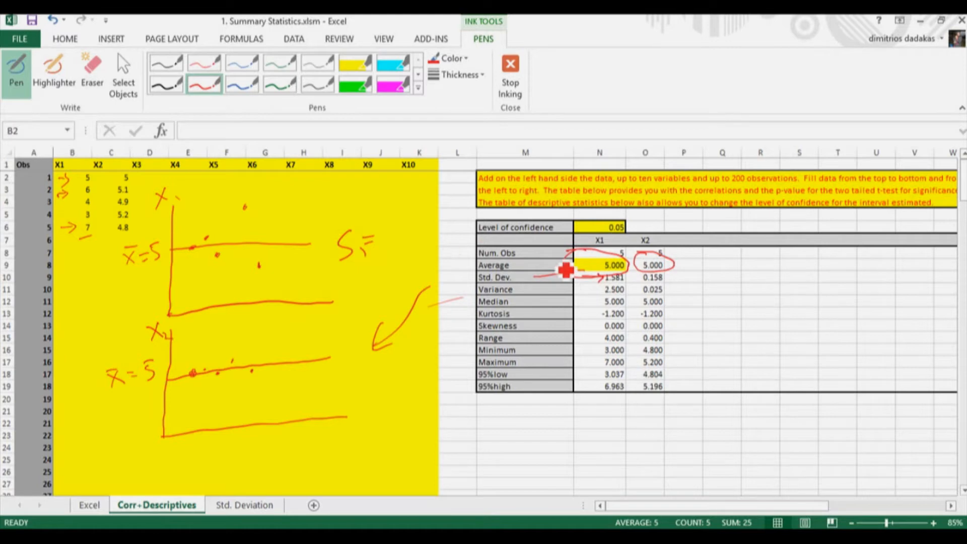
{"action": "mouse_move", "coordinate": [382, 224]}
{"action": "left_mouse_down"}
{"action": "mouse_move", "coordinate": [395, 245]}
{"action": "mouse_move", "coordinate": [408, 221]}
{"action": "left_mouse_up"}
{"action": "mouse_move", "coordinate": [417, 218]}
{"action": "left_mouse_down"}
{"action": "mouse_move", "coordinate": [427, 241]}
{"action": "mouse_move", "coordinate": [417, 221]}
{"action": "left_mouse_up"}
{"action": "left_click_drag", "start_coordinate": [439, 213], "coordinate": [444, 228]}
{"action": "mouse_move", "coordinate": [360, 371]}
{"action": "left_mouse_down"}
{"action": "mouse_move", "coordinate": [348, 391]}
{"action": "mouse_move", "coordinate": [377, 388]}
{"action": "mouse_move", "coordinate": [410, 355]}
{"action": "mouse_move", "coordinate": [427, 363]}
{"action": "left_mouse_up"}
{"action": "mouse_move", "coordinate": [429, 351]}
{"action": "left_mouse_down"}
{"action": "mouse_move", "coordinate": [430, 362]}
{"action": "mouse_move", "coordinate": [452, 337]}
{"action": "left_mouse_up"}
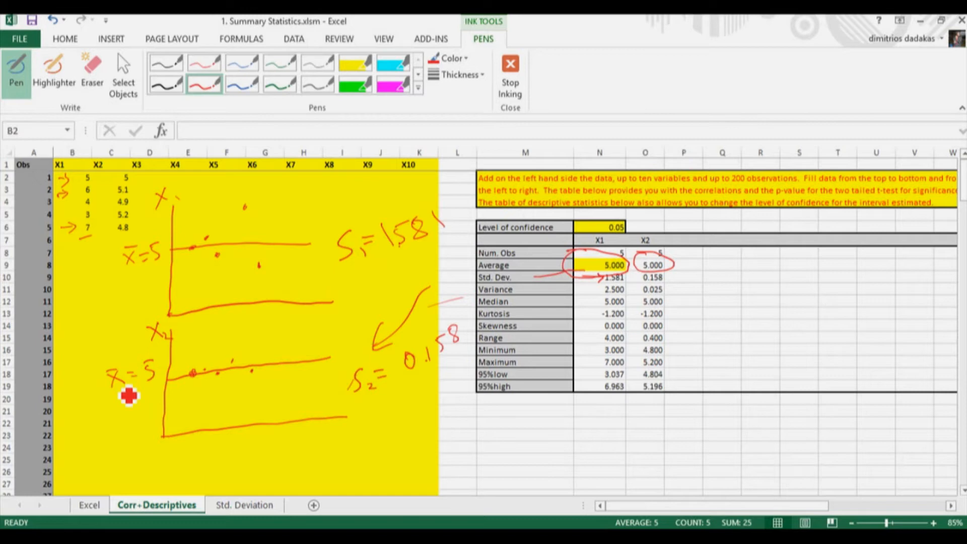
Switch to the blue pen and draw an arrow pointing at the end of the X1 mean line.
{"action": "left_click", "coordinate": [243, 87]}
{"action": "left_click_drag", "start_coordinate": [308, 214], "coordinate": [330, 190]}
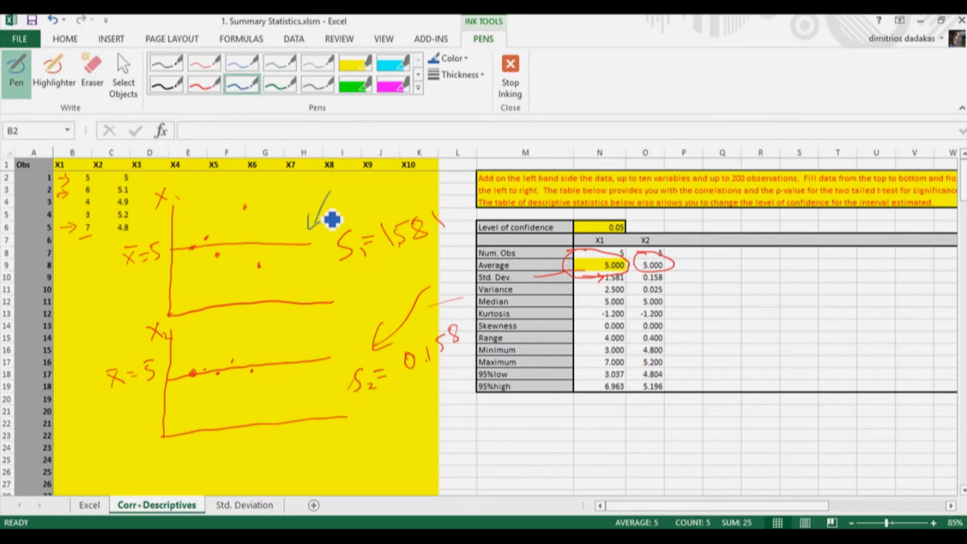